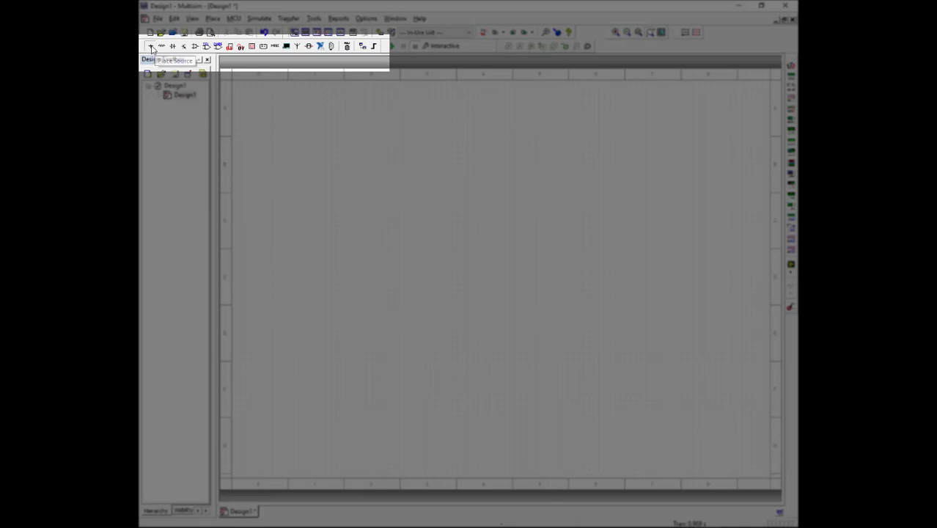
- Place an AC_POWER source from the Sources group's POWER_SOURCES family in the upper-left area of the schematic sheet
left_click(150, 46)
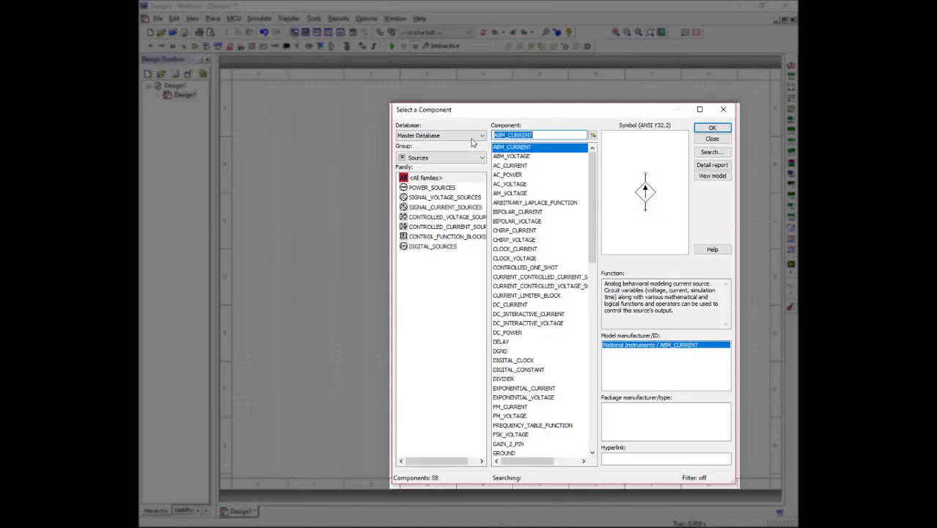
left_click(435, 160)
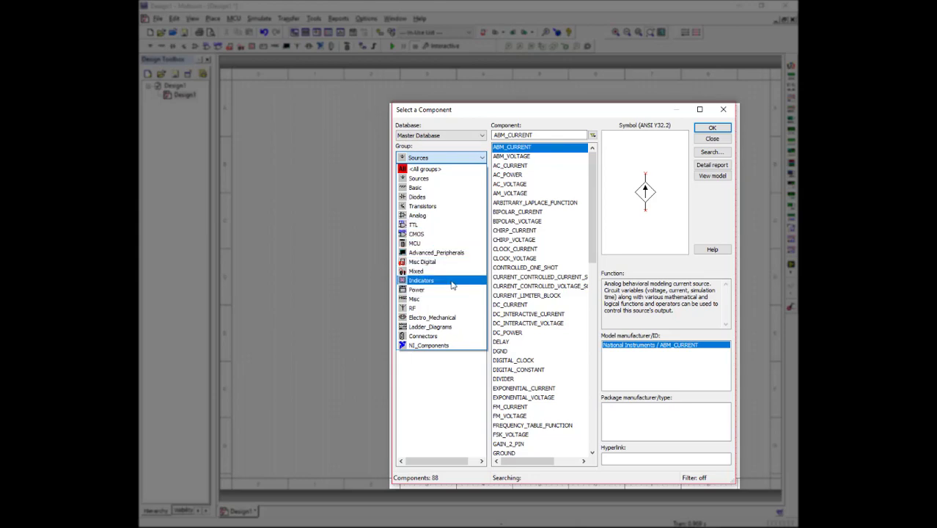
left_click(423, 181)
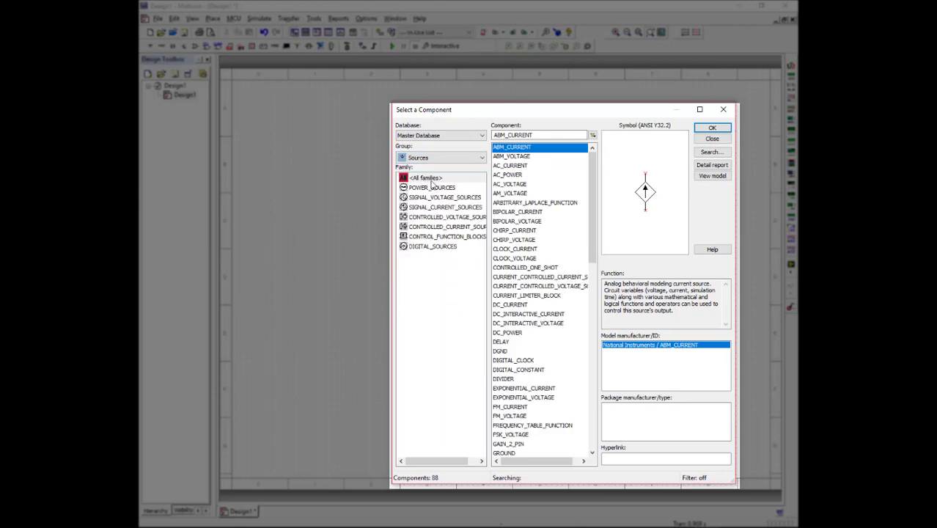
left_click(443, 189)
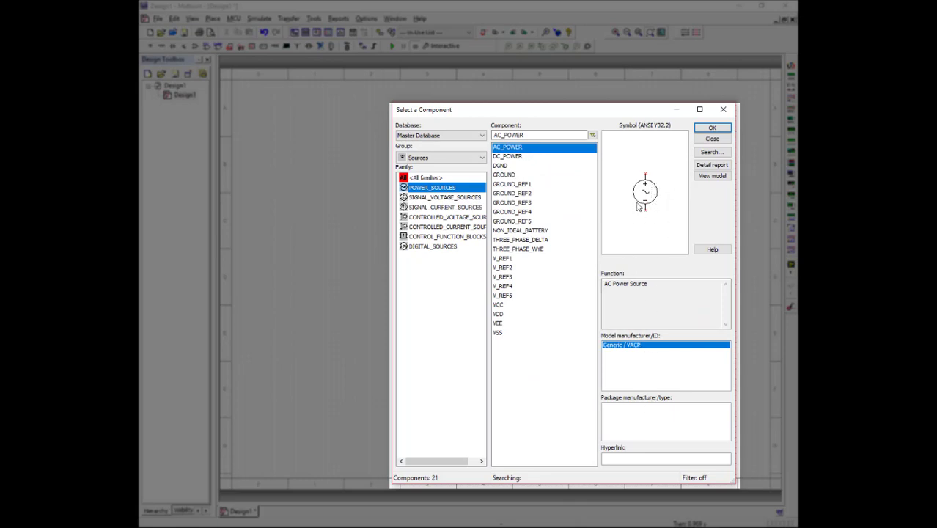
left_click(531, 150)
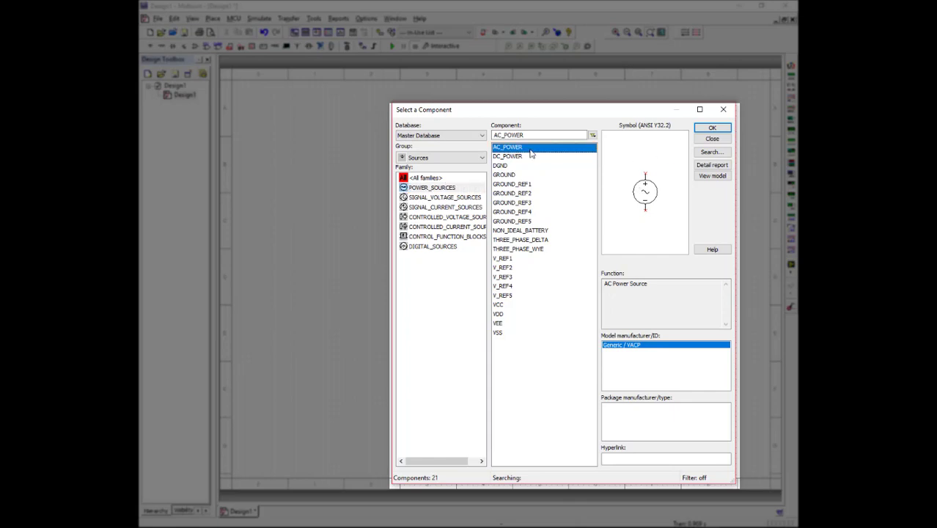
left_click(713, 129)
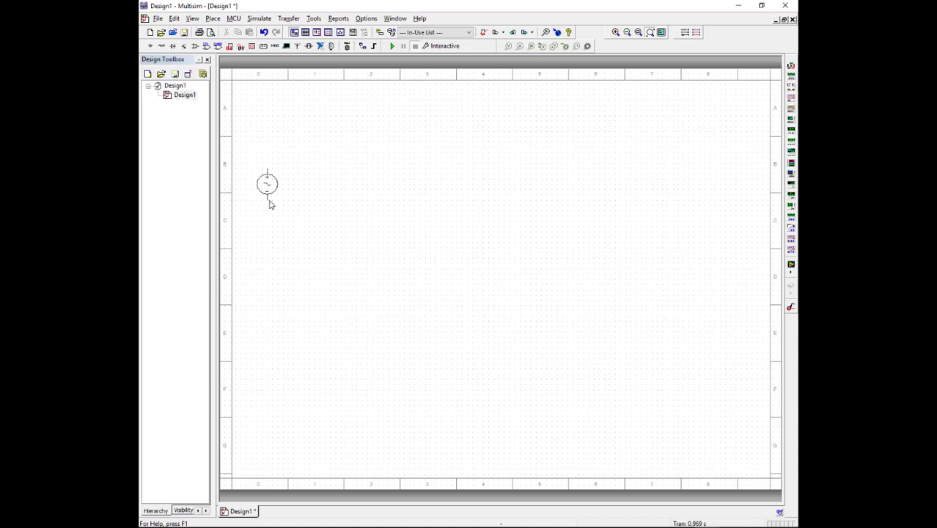
left_click(270, 204)
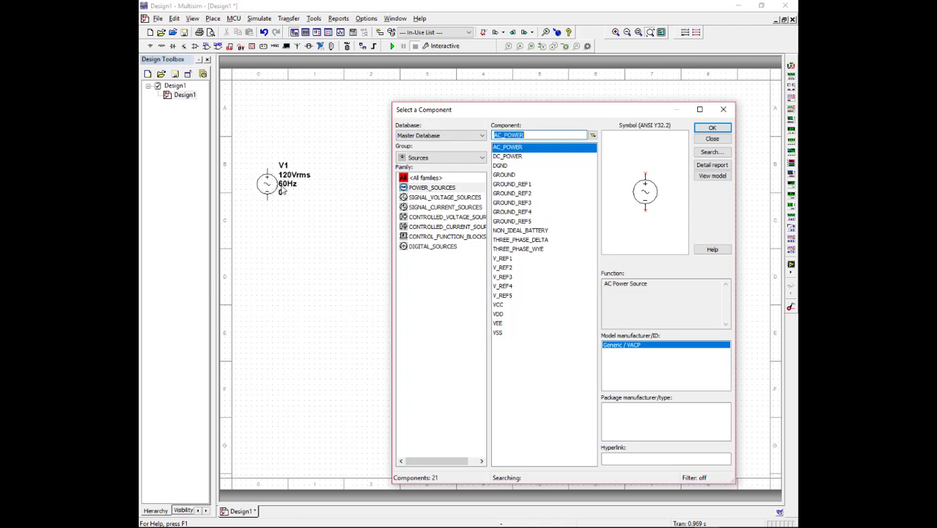
- Place a 620 Ω resistor from the Basic group to the upper right of the AC source and set its resistance to 1 kΩ
left_click(450, 159)
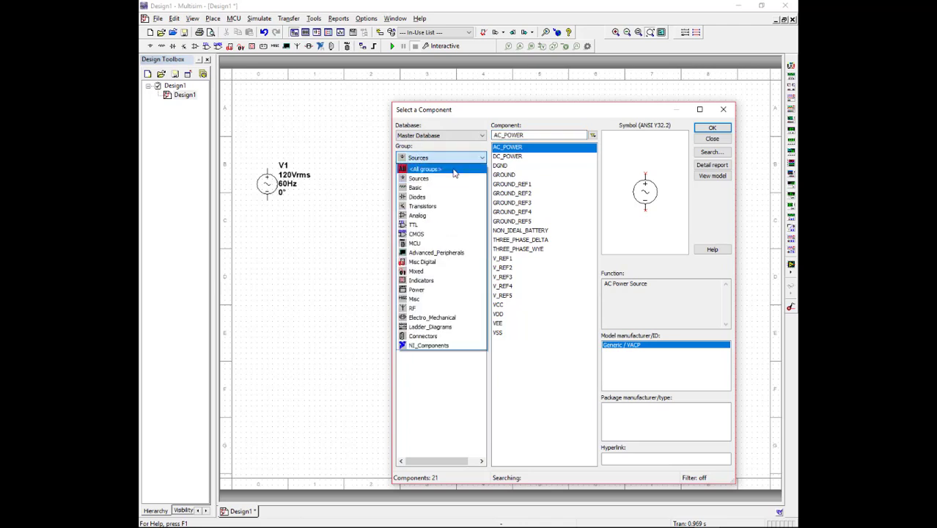
left_click(447, 188)
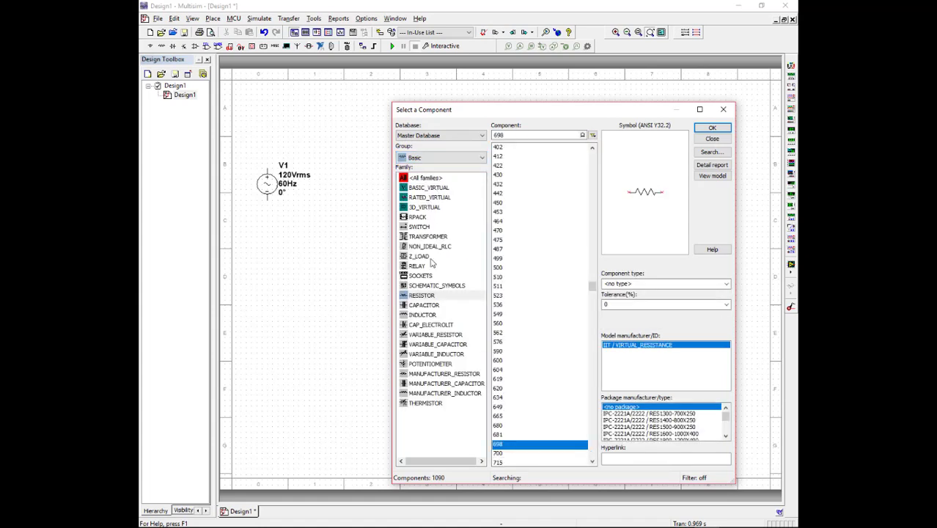
left_click(425, 296)
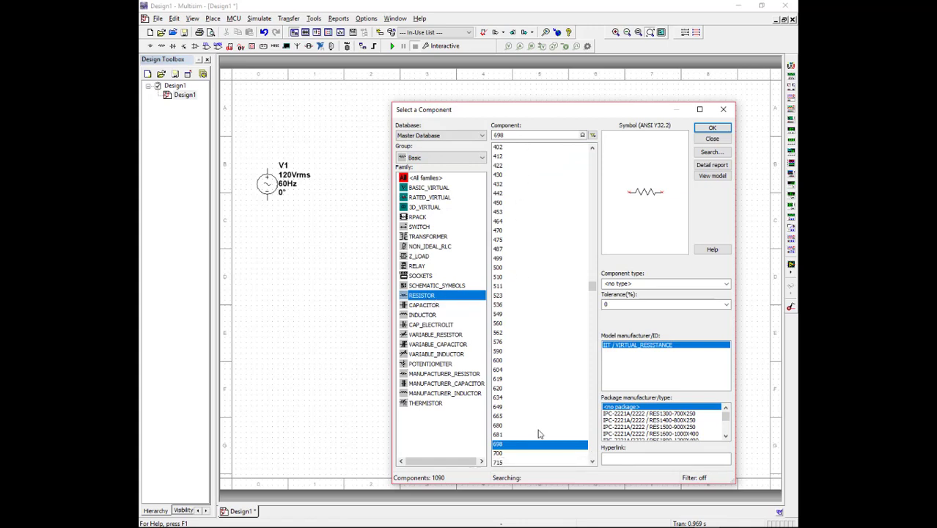
left_click(592, 461)
left_click(593, 461)
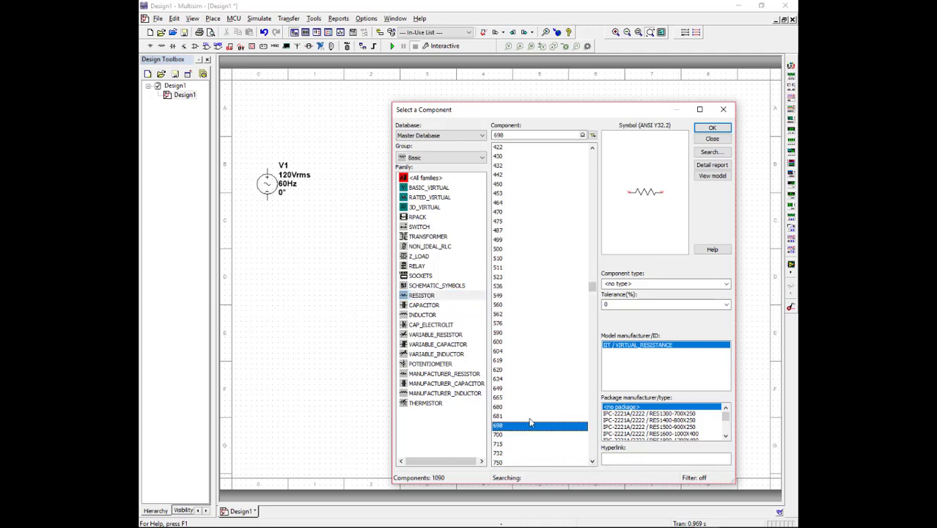
left_click(513, 372)
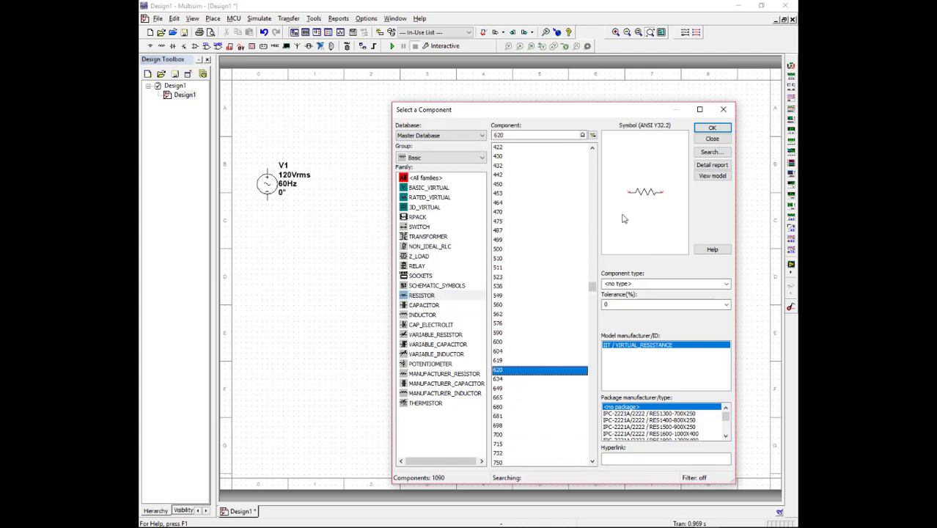
left_click(712, 129)
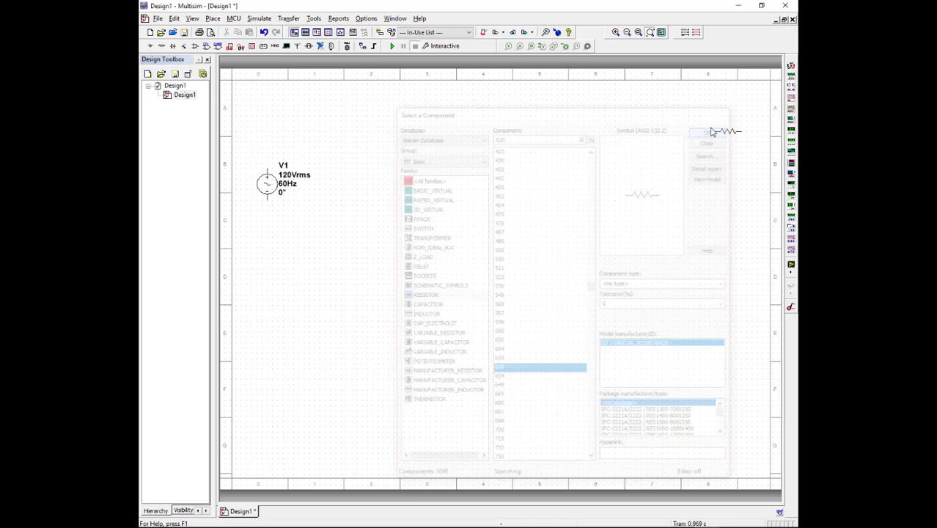
left_click(364, 155)
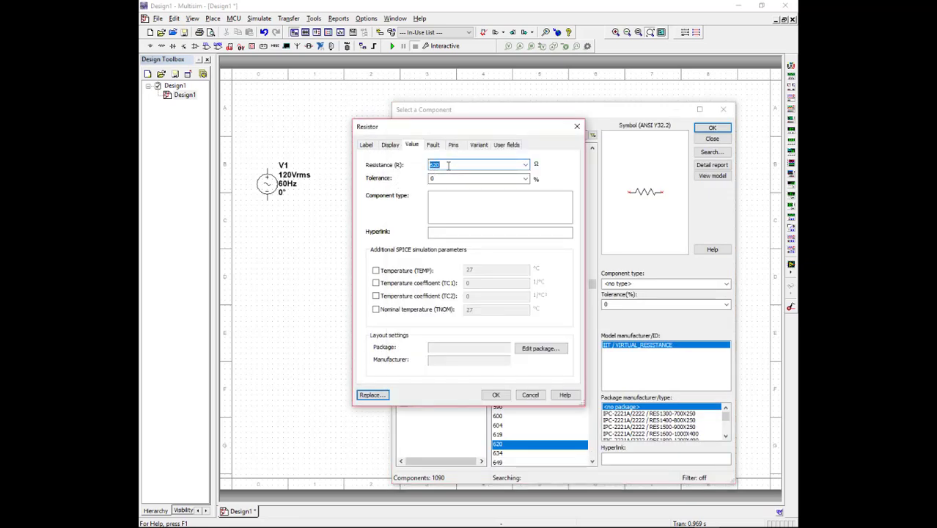
type("1k")
key("Return")
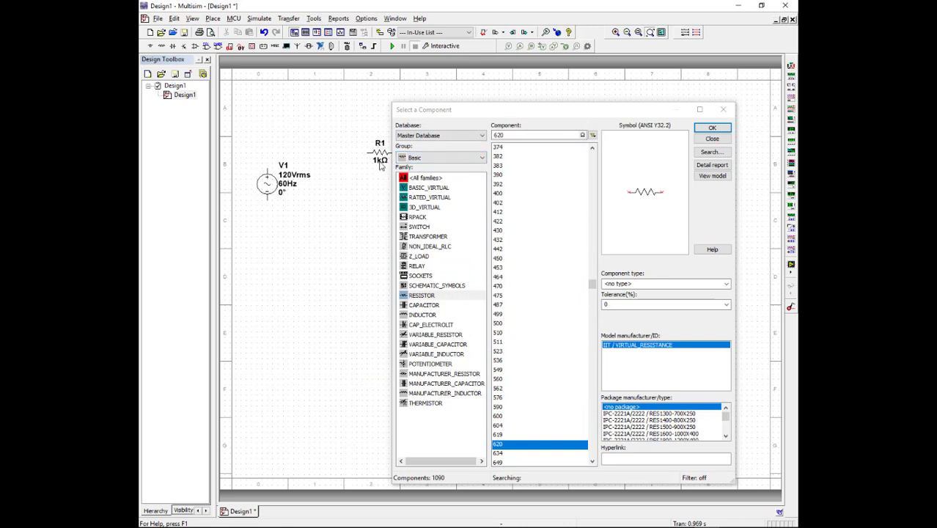
- Place a 1 mH inductor from the INDUCTOR family below the resistor
left_click(455, 112)
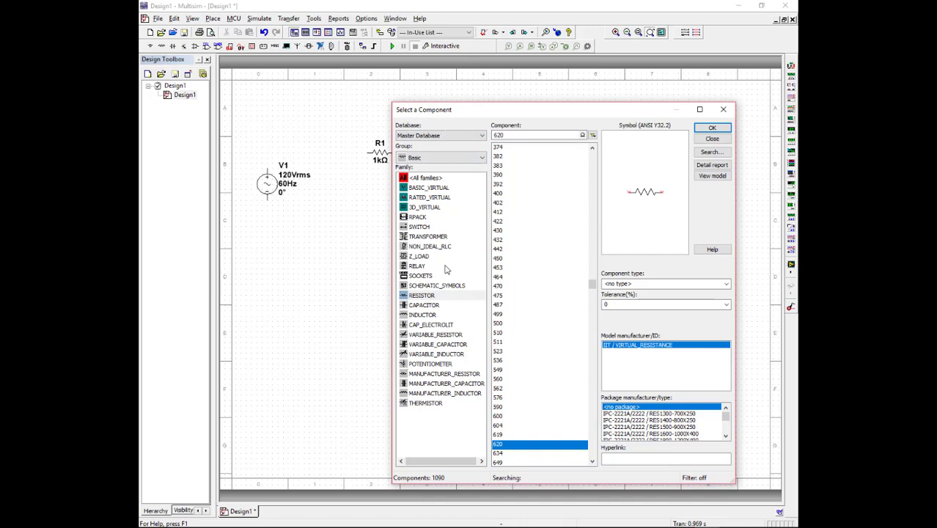
left_click(429, 316)
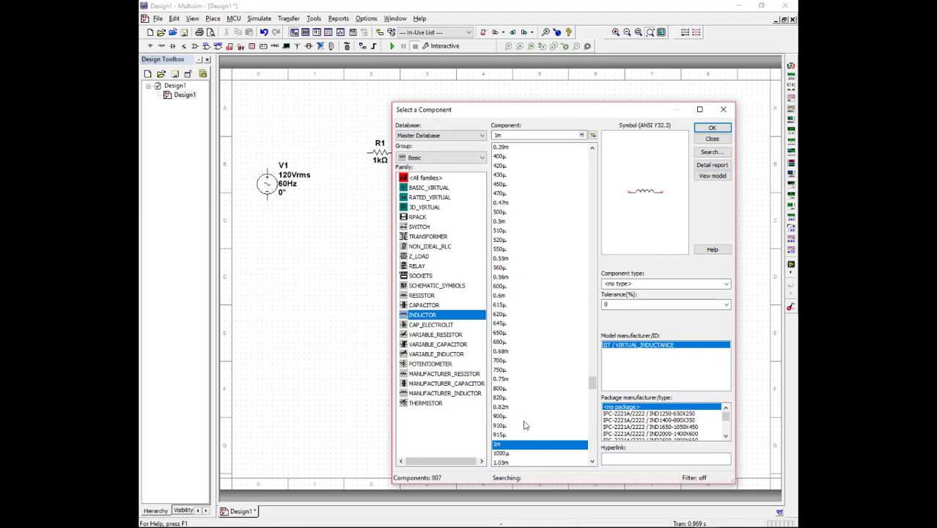
left_click(711, 129)
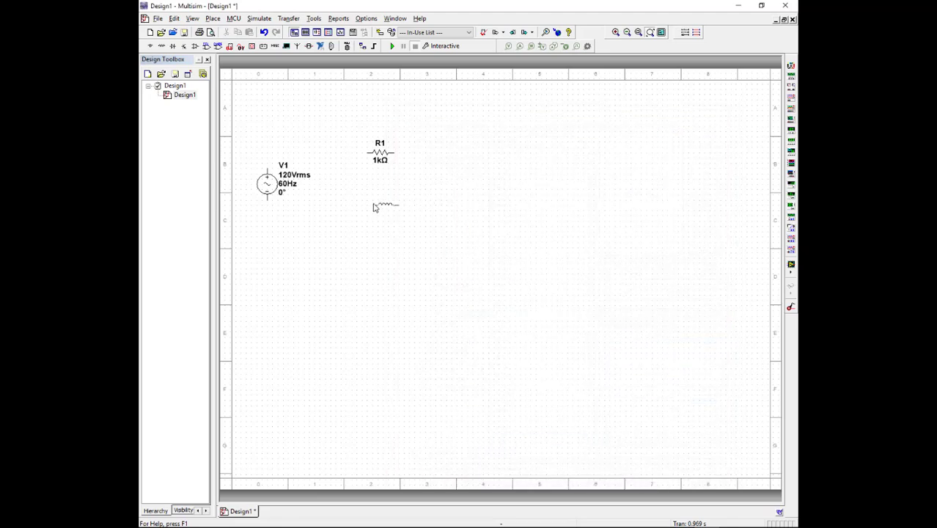
left_click(372, 206)
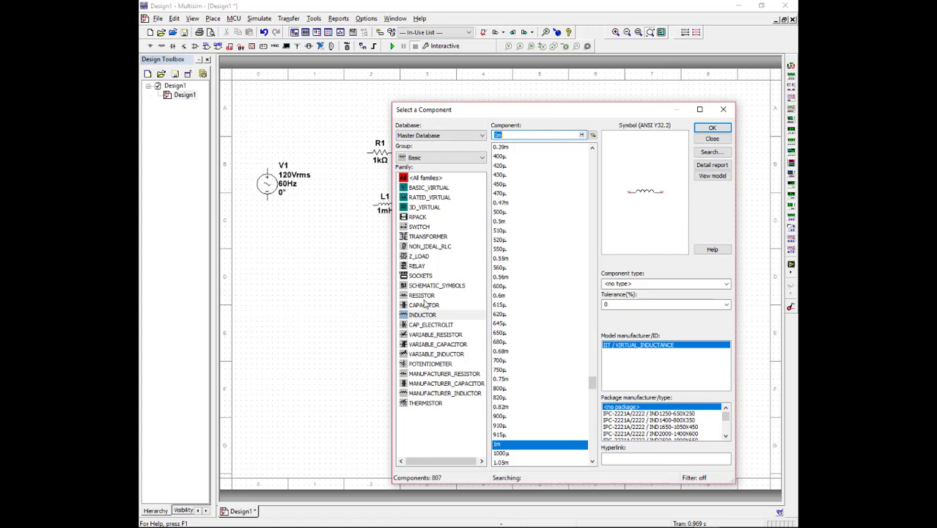
- Place an SPST switch from the SWITCH family above and between the AC source and the resistor
left_click(420, 226)
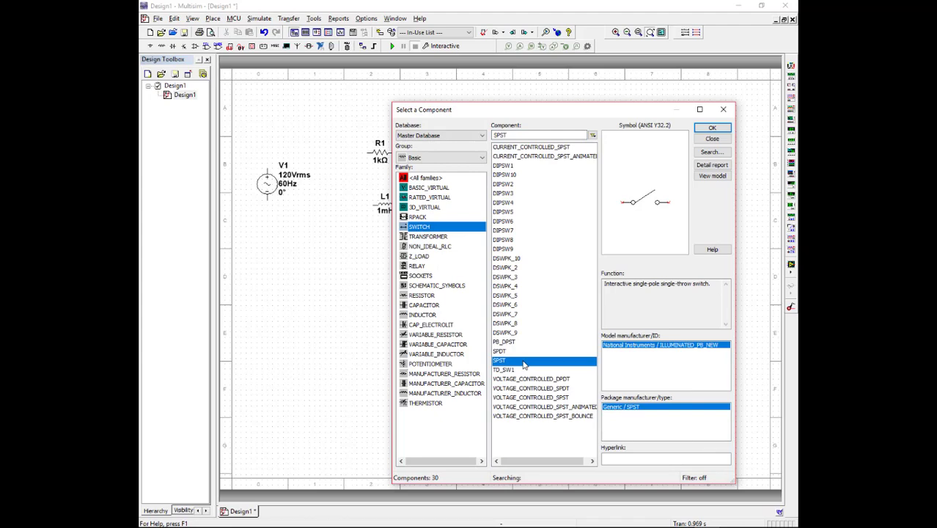
left_click(698, 127)
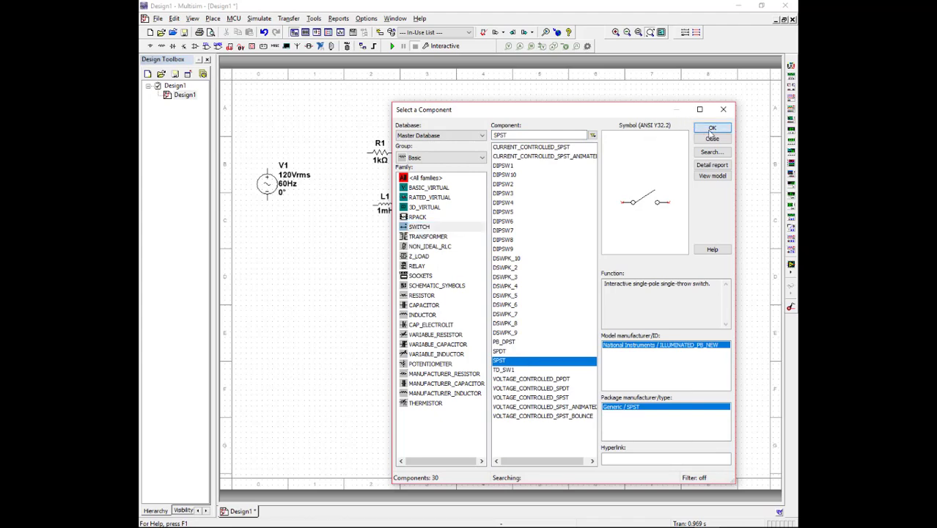
left_click(305, 141)
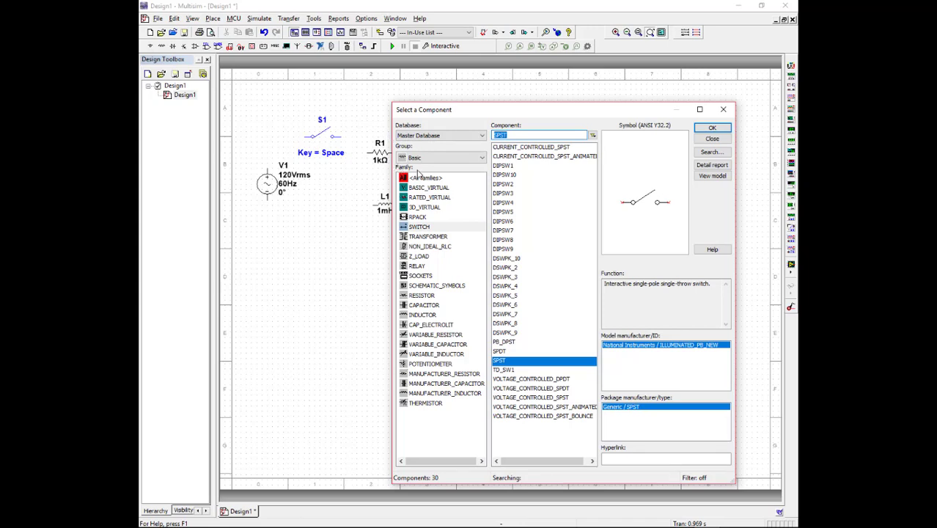
- Place a GROUND component from the POWER_SOURCES family below the AC source and close the component browser
left_click(416, 159)
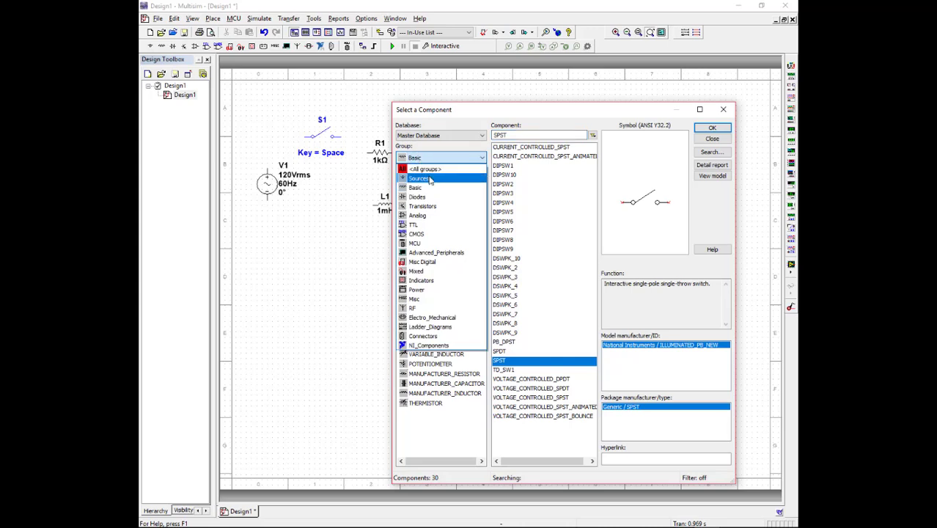
left_click(430, 179)
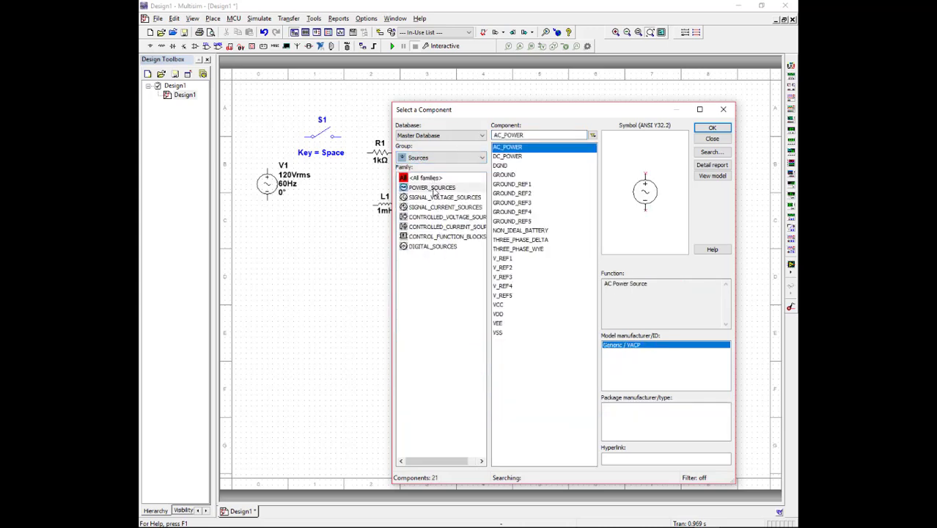
left_click(433, 190)
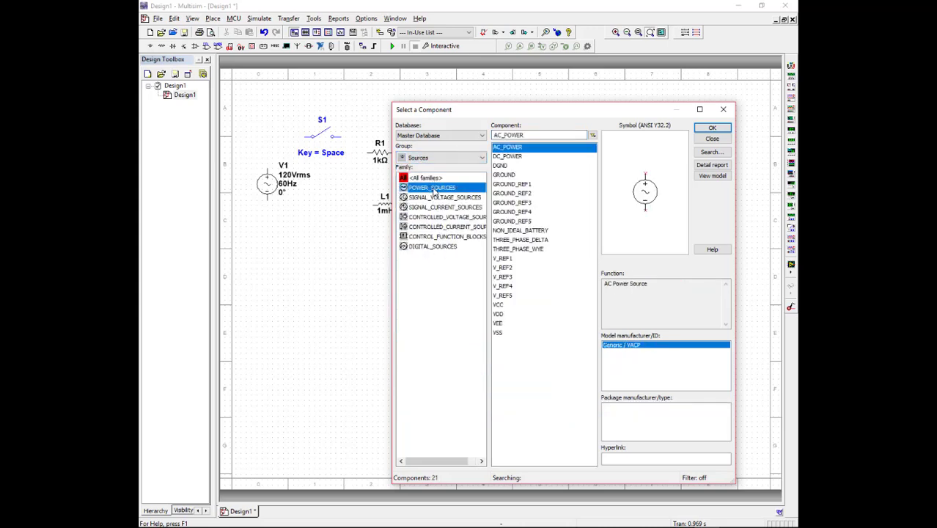
left_click(513, 175)
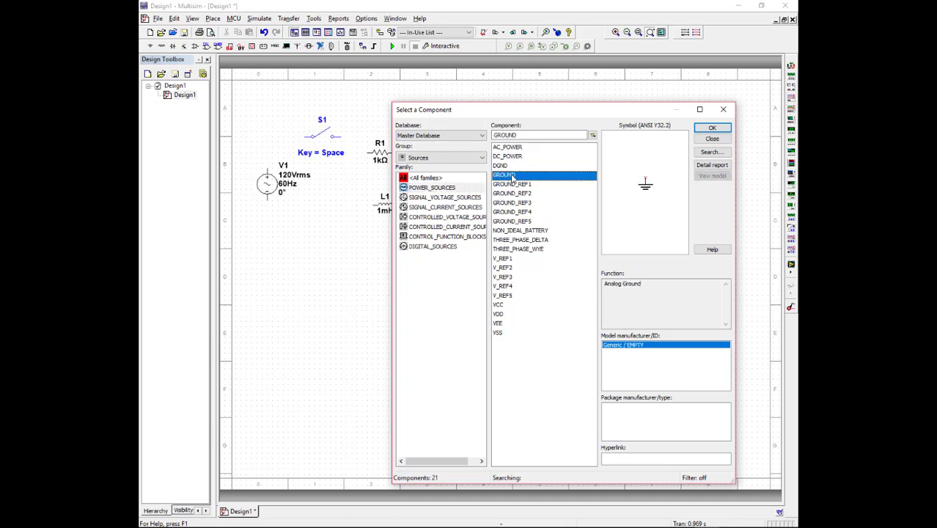
left_click(712, 128)
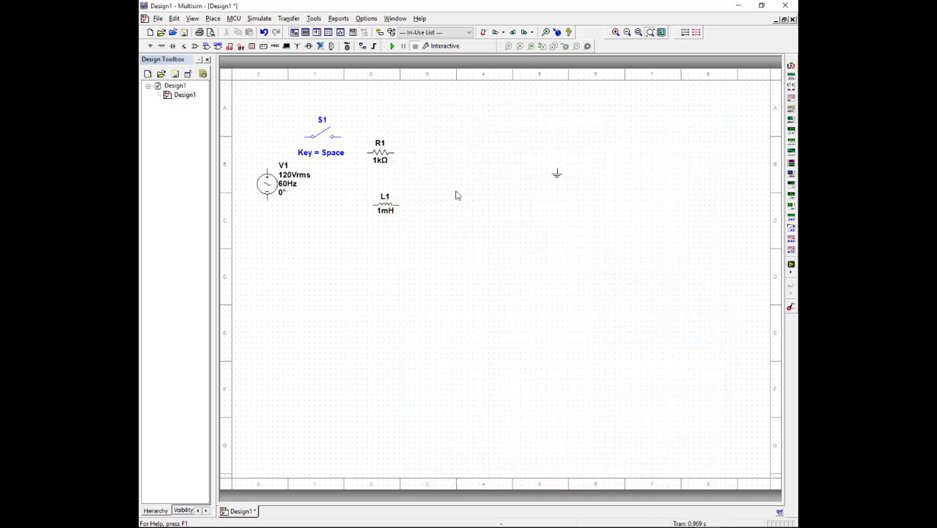
left_click(293, 226)
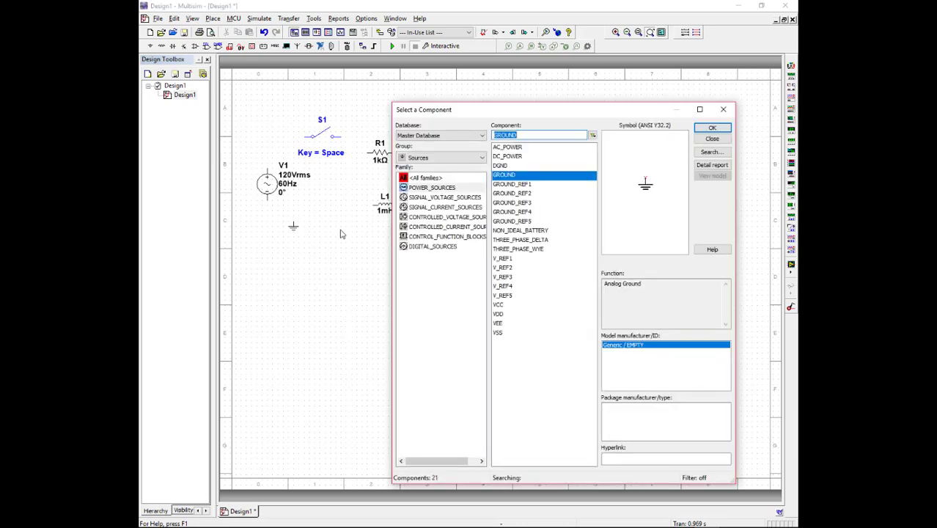
left_click(711, 140)
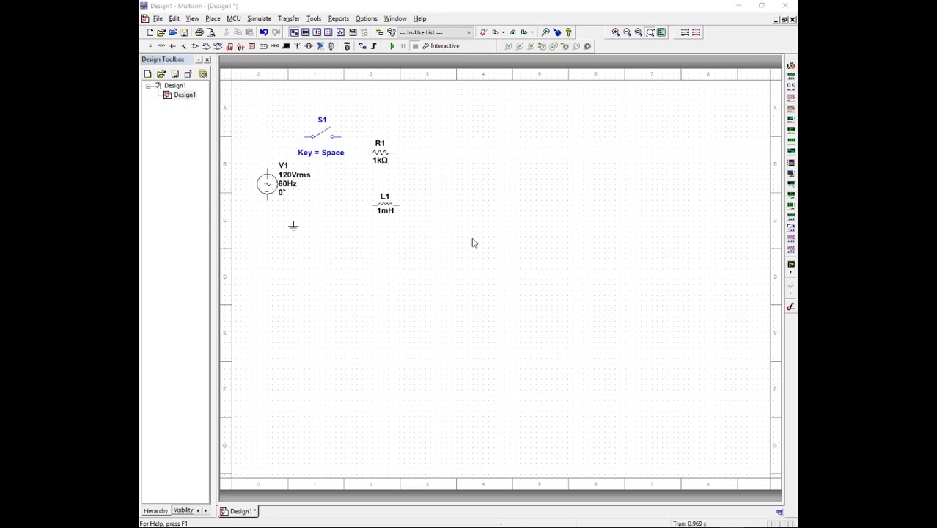
- Rotate the resistor and the inductor 90° clockwise so both stand vertically
left_click(386, 159)
right_click(385, 157)
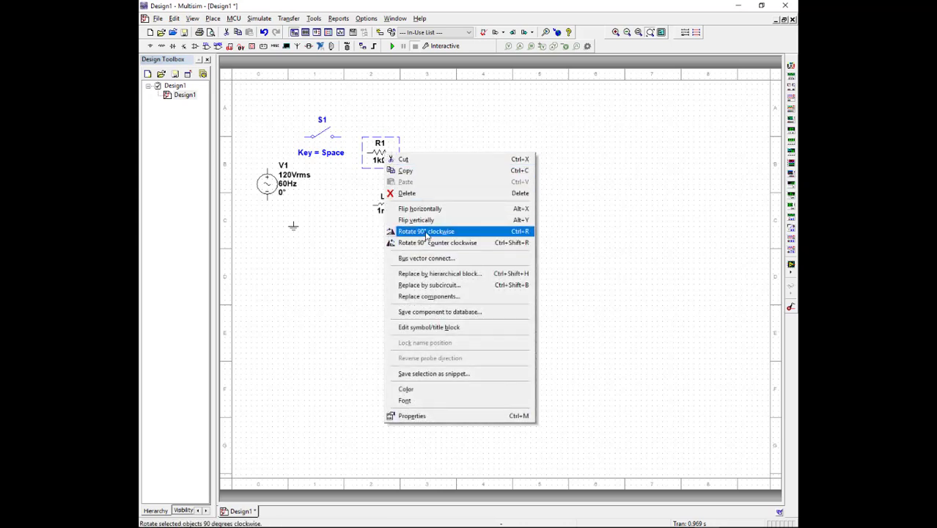
left_click(426, 232)
right_click(388, 205)
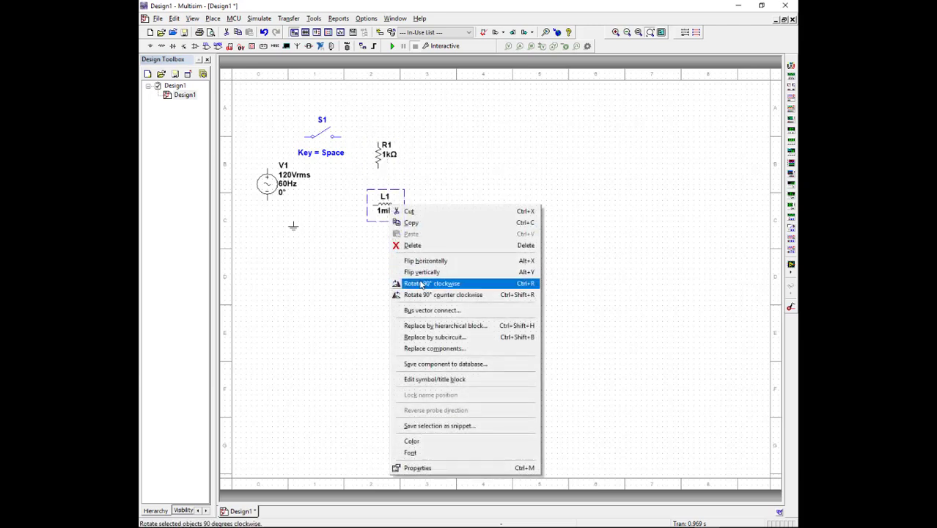
left_click(421, 284)
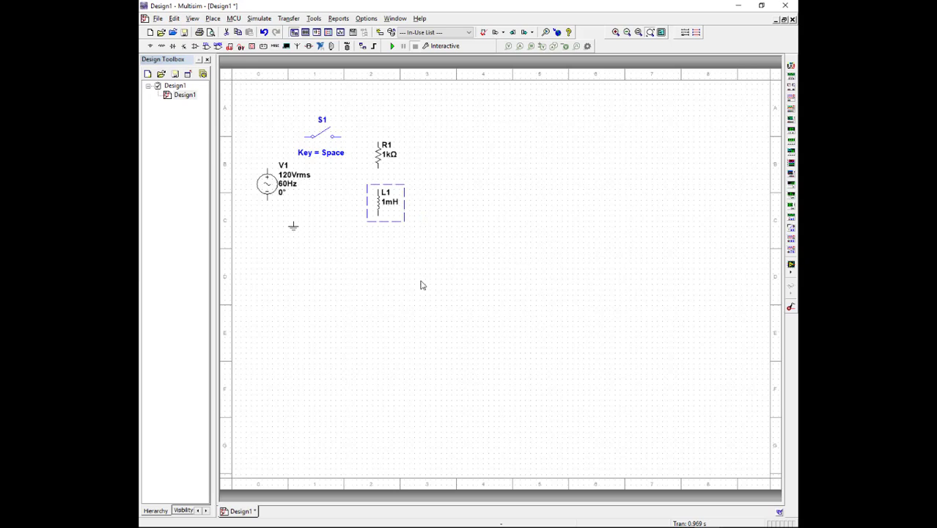
- Move the inductor, the ground symbol and the AC source further down the sheet to make room for wiring
left_click_drag(377, 203, 379, 246)
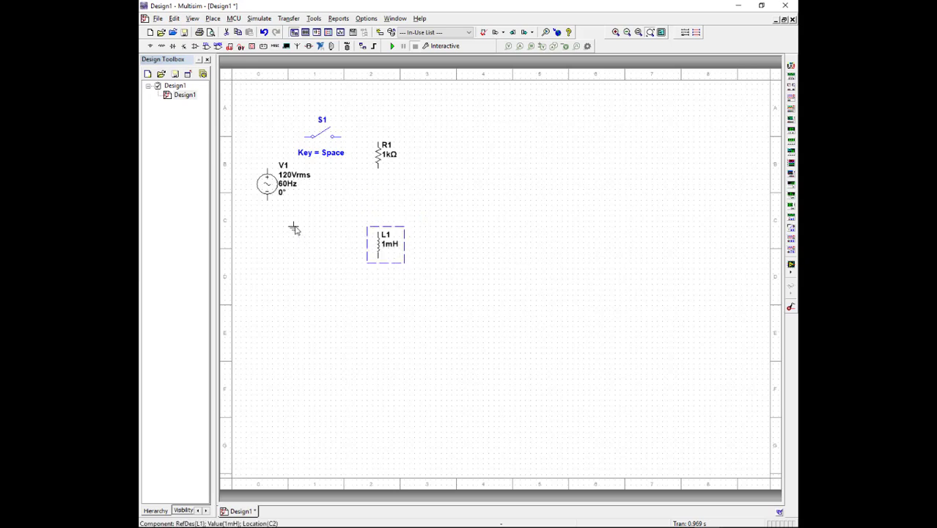
left_click(293, 227)
left_click_drag(293, 228, 292, 304)
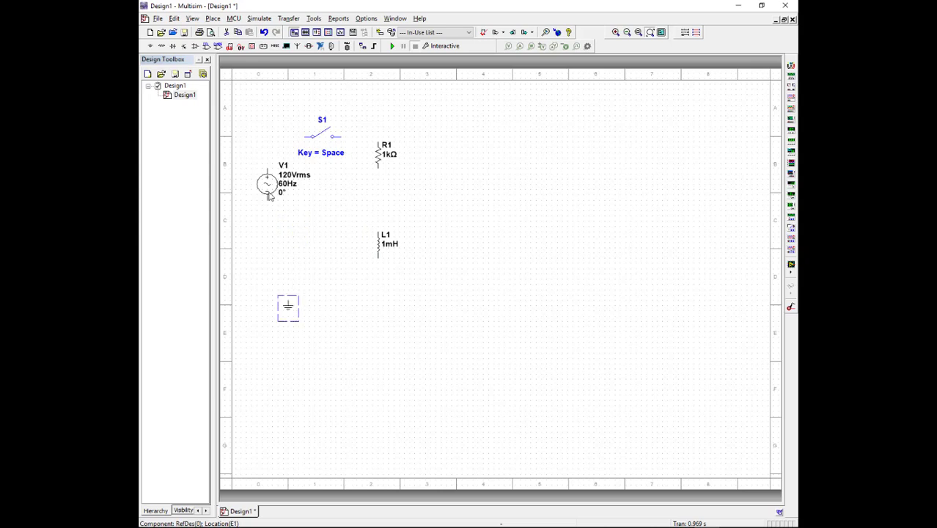
left_click_drag(267, 188, 266, 213)
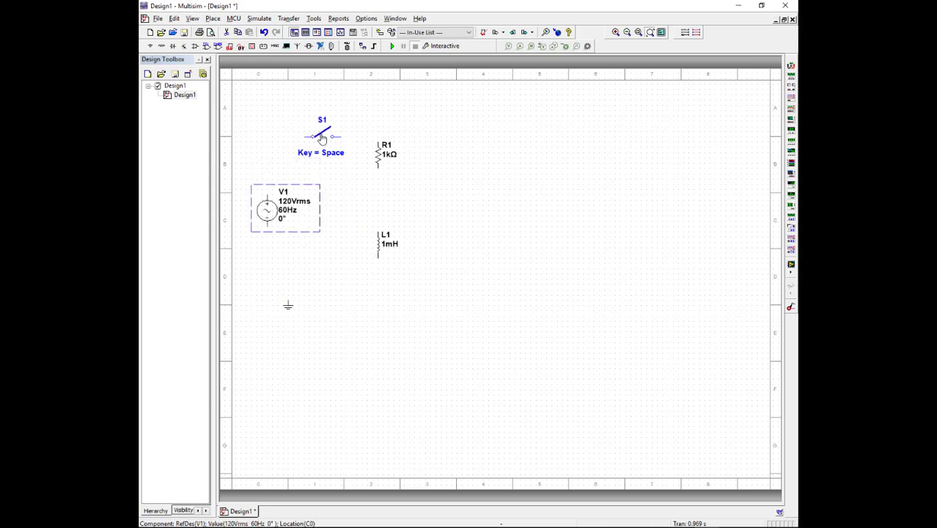
- Move the SPST switch slightly up and left, clear of the resistor and the AC source
left_click(307, 136)
double_click(306, 135)
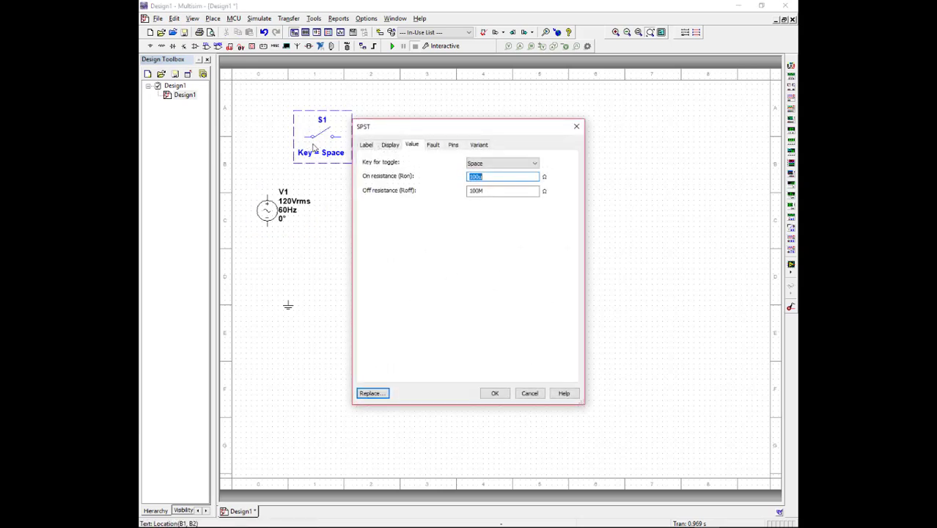
left_click(531, 394)
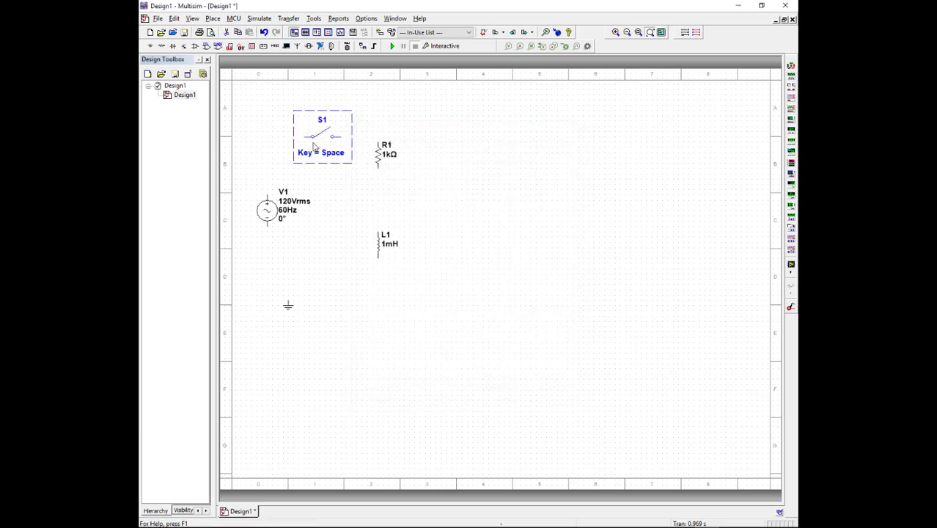
left_click_drag(315, 141, 303, 125)
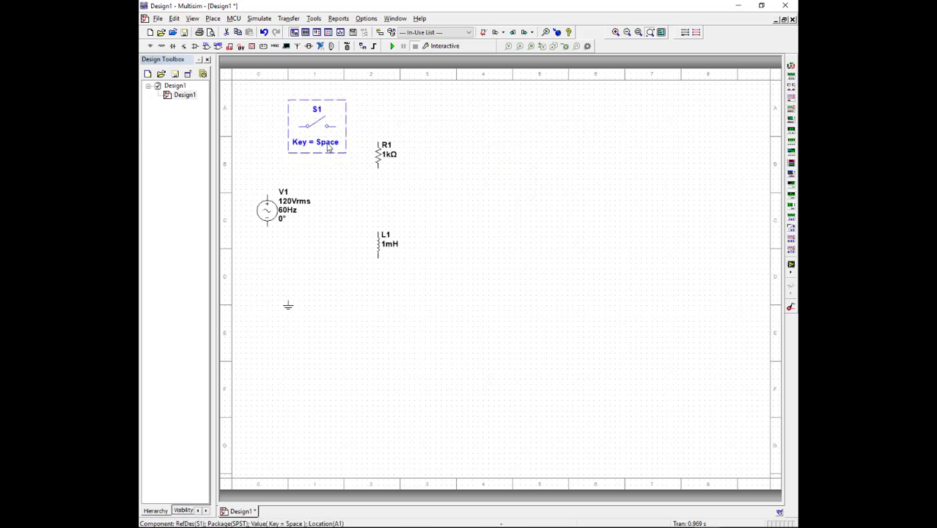
- Toggle the switch twice and examine which keys can be assigned to toggle it, without changing its settings
key("space")
key("space")
double_click(327, 146)
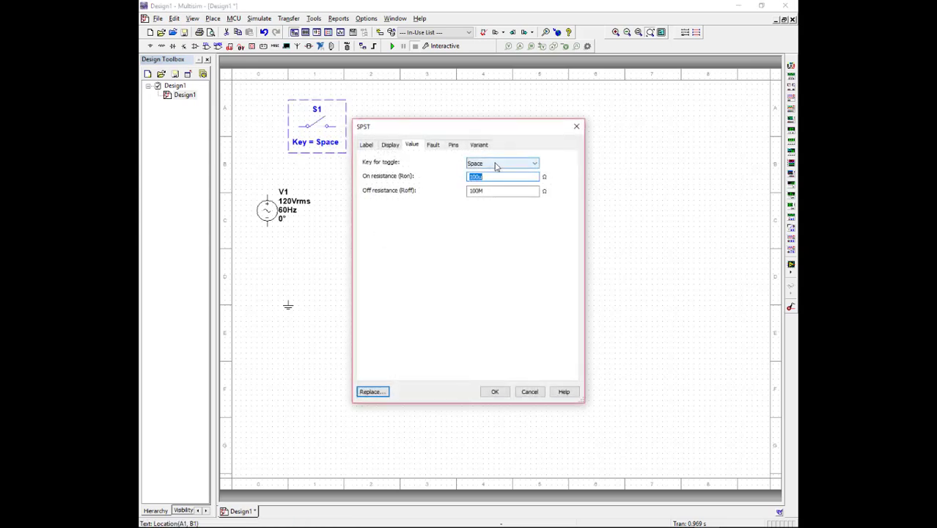
left_click(496, 164)
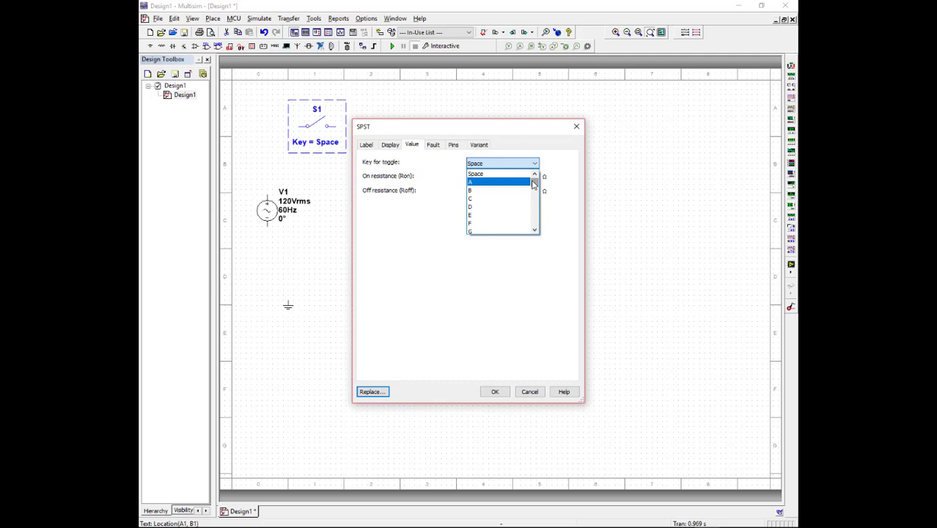
left_click(536, 390)
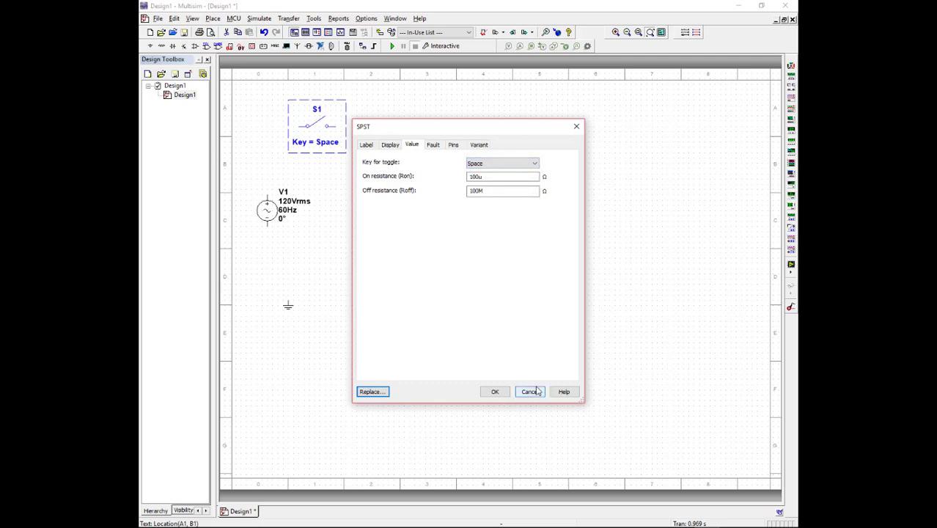
left_click(535, 390)
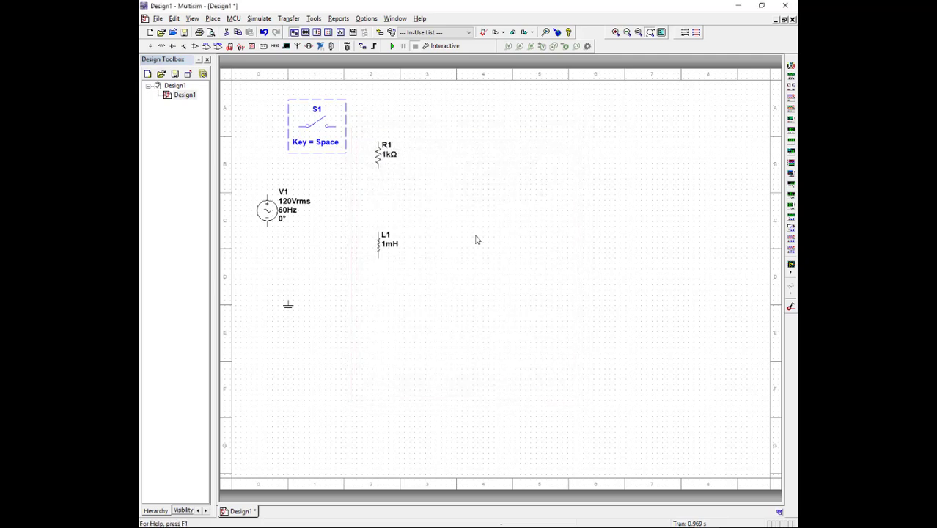
left_click(482, 230)
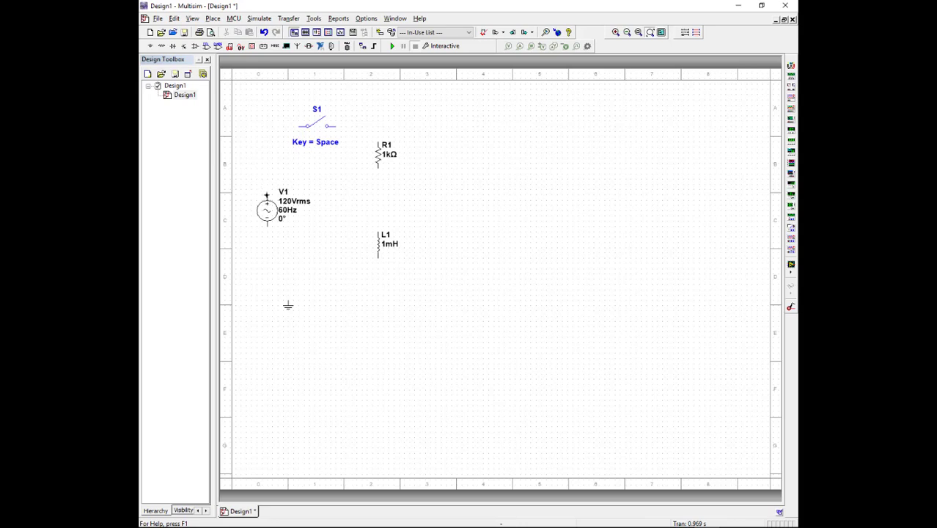
- Wire the AC source's upper terminal to the switch and its lower terminal to the inductor's lower end
left_click(266, 195)
left_click(295, 127)
left_click(297, 126)
left_click(267, 227)
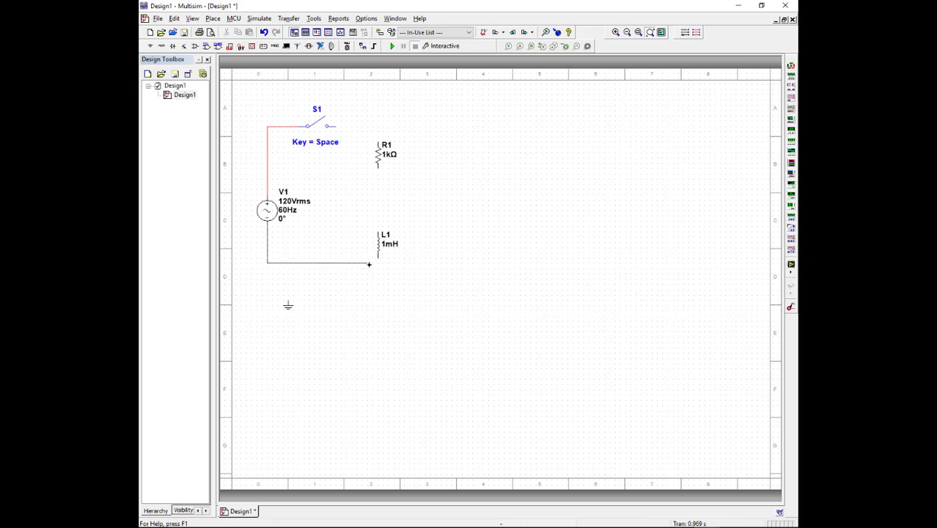
left_click(378, 258)
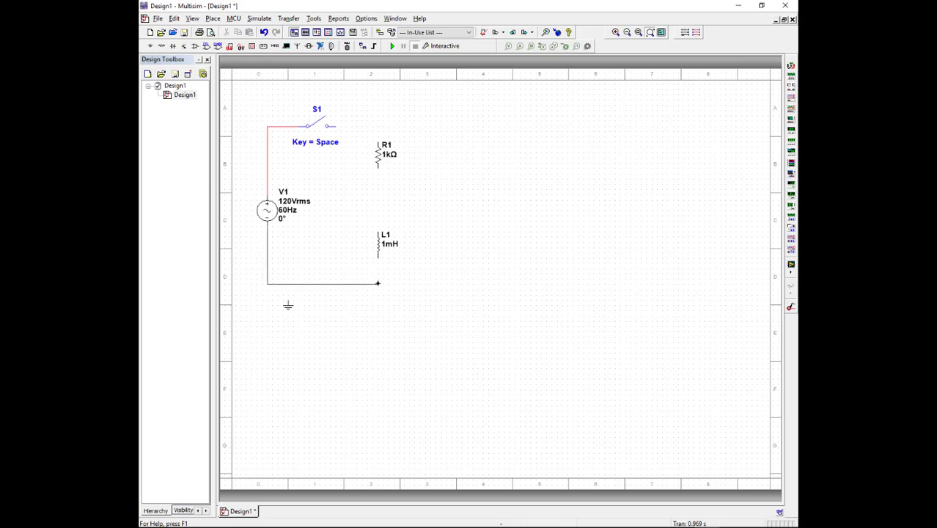
left_click(377, 258)
- Wire the inductor's upper end to the resistor's lower end, and the switch's free terminal to the resistor's upper end
left_click(377, 232)
left_click(377, 167)
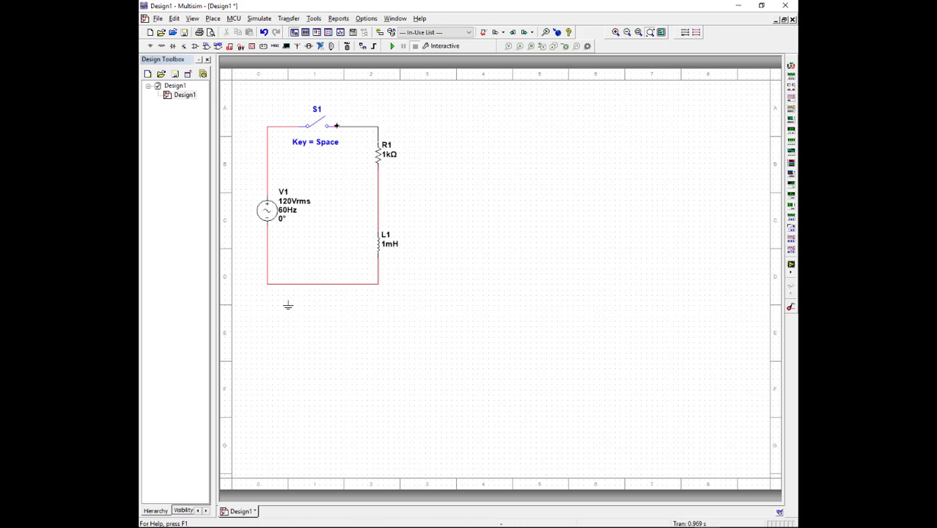
left_click(336, 128)
left_click(377, 142)
- Set the AC source's RMS voltage to 5 V and its frequency to 1 kHz
double_click(278, 210)
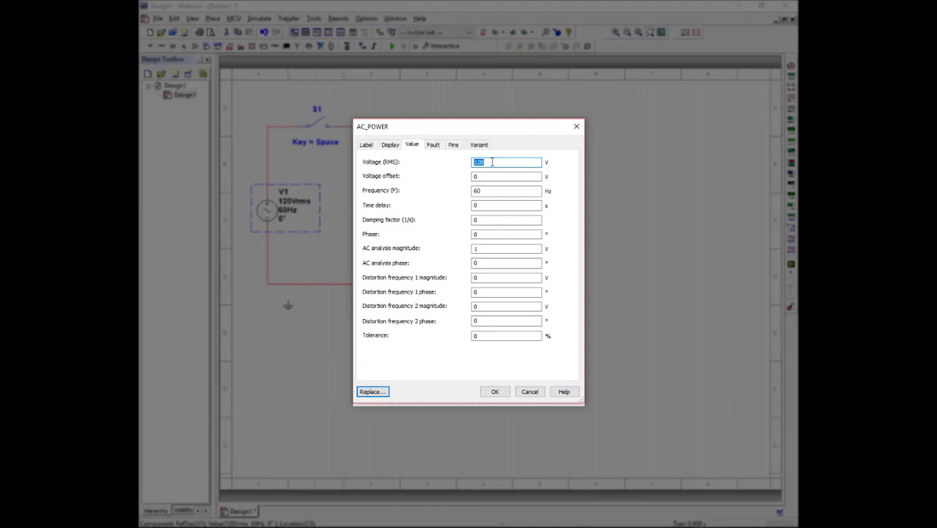
type("5")
left_click(488, 191)
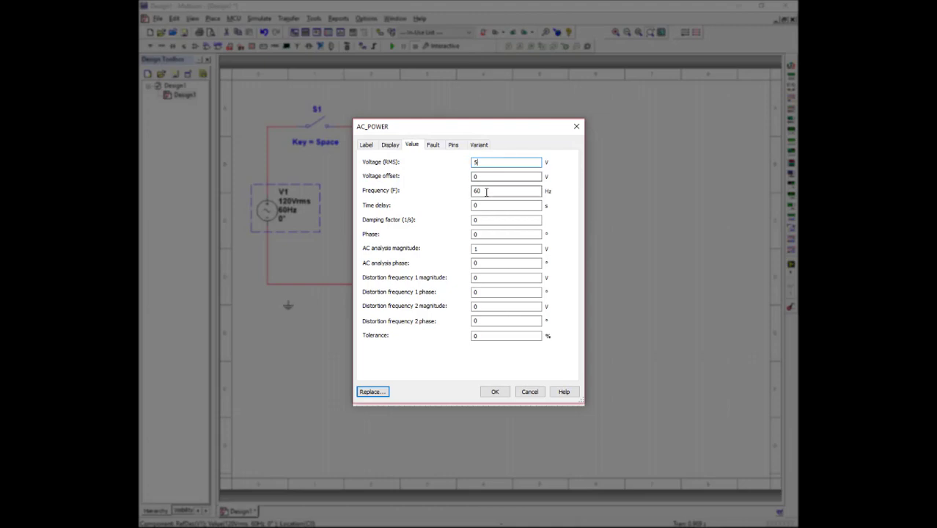
double_click(480, 191)
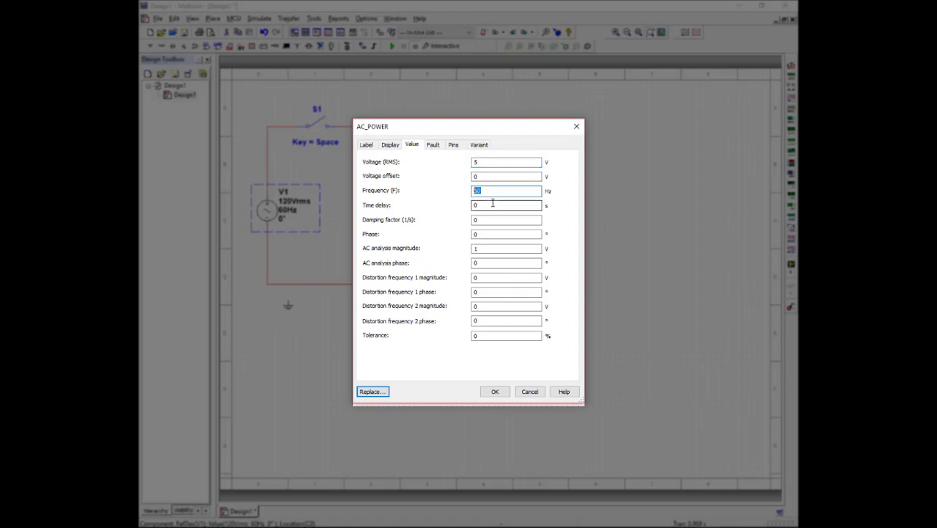
type("1k")
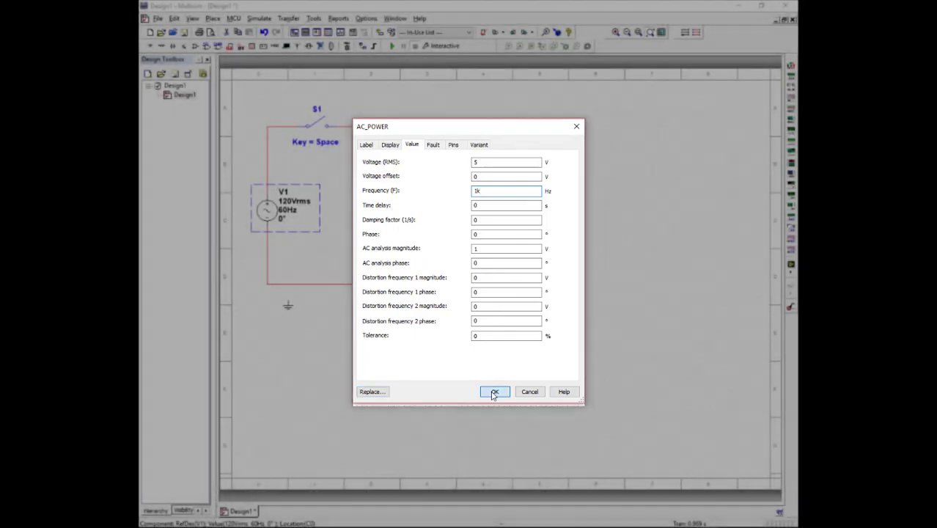
left_click(494, 392)
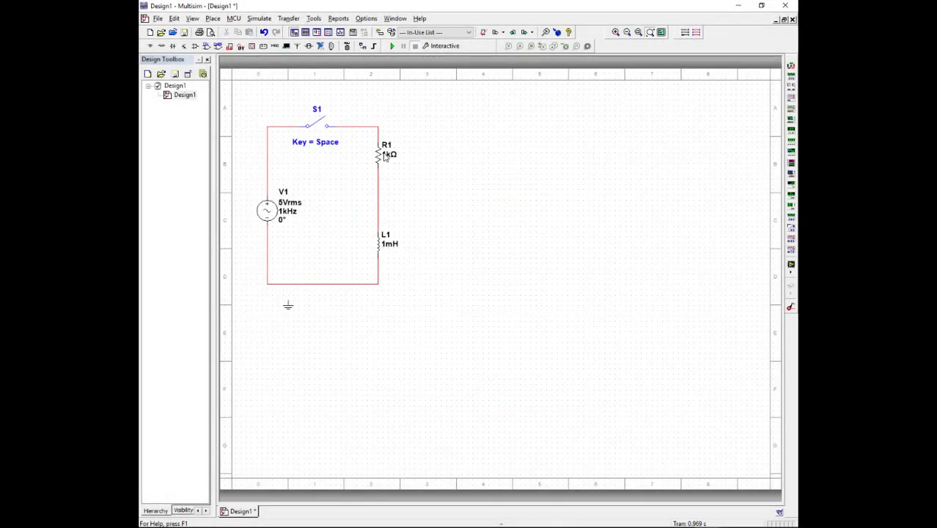
- Set the resistance of R1 to 40 Ω
left_click(380, 155)
left_click(378, 155)
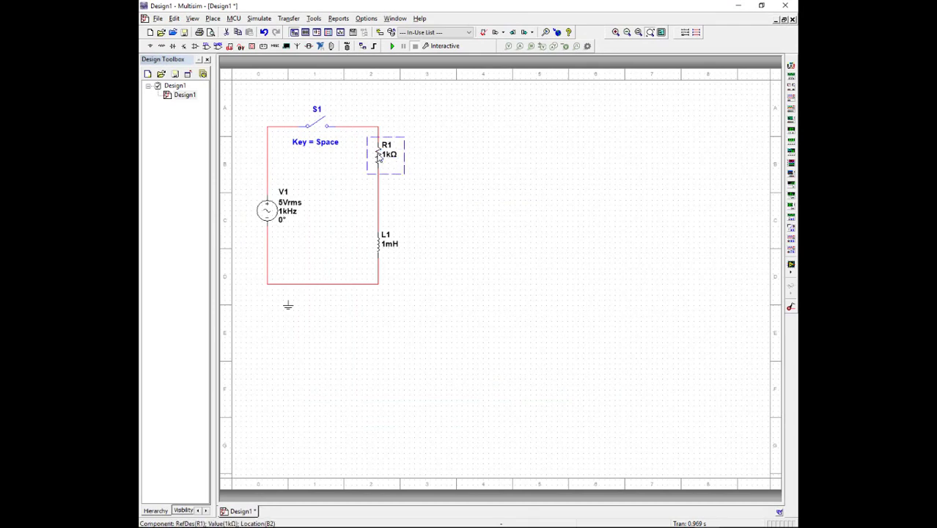
double_click(378, 155)
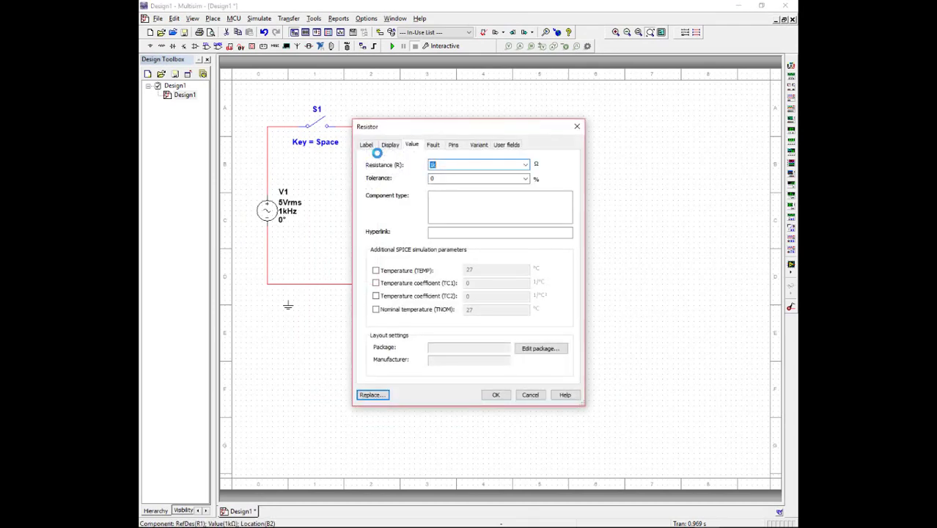
type("40")
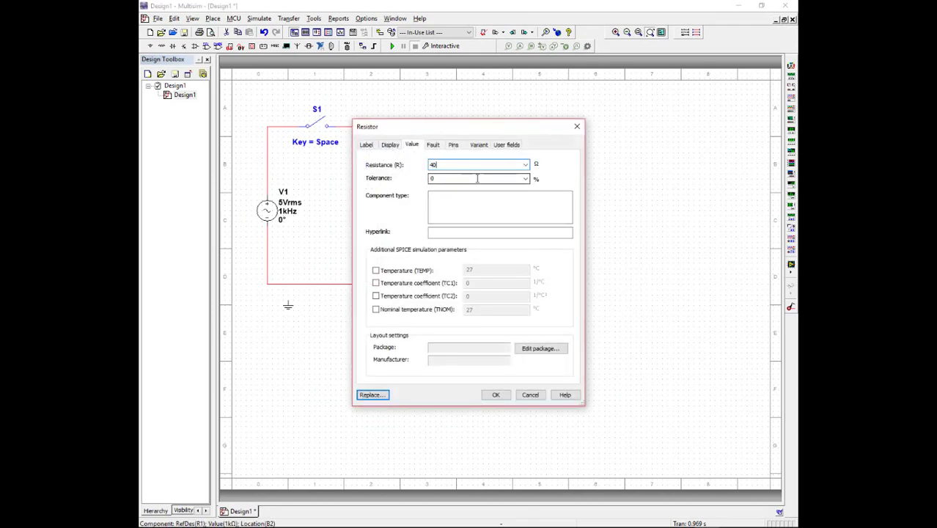
key("Return")
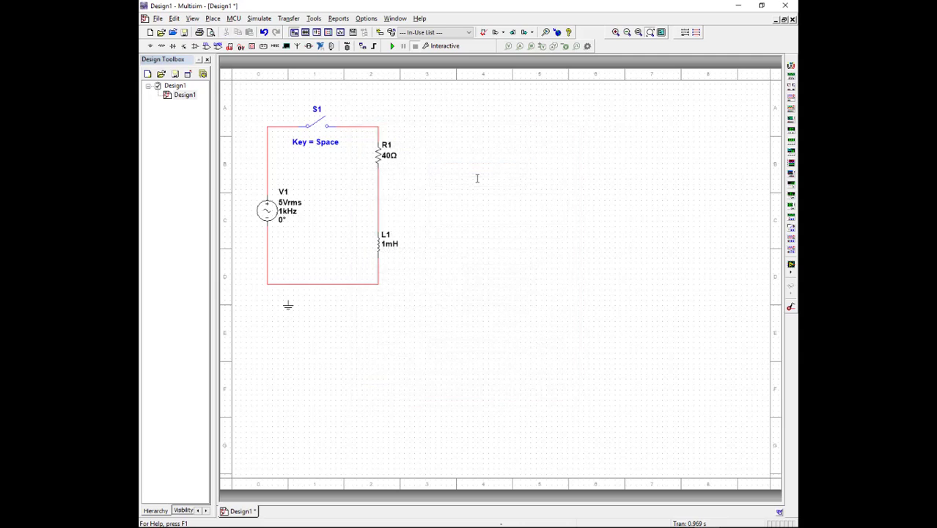
- Set the inductance of L1 to 5 mH and attach the ground symbol to the circuit's lower wire
double_click(380, 247)
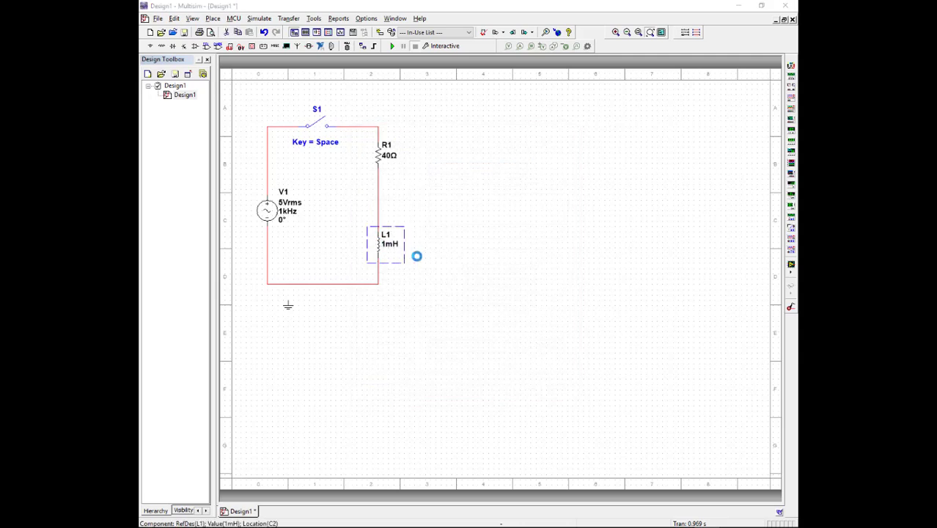
type("5")
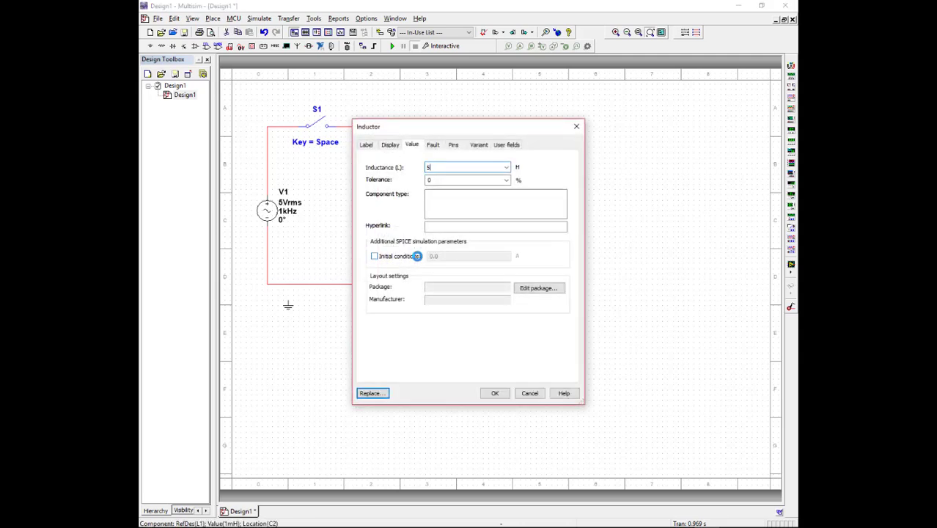
type("m")
left_click(495, 393)
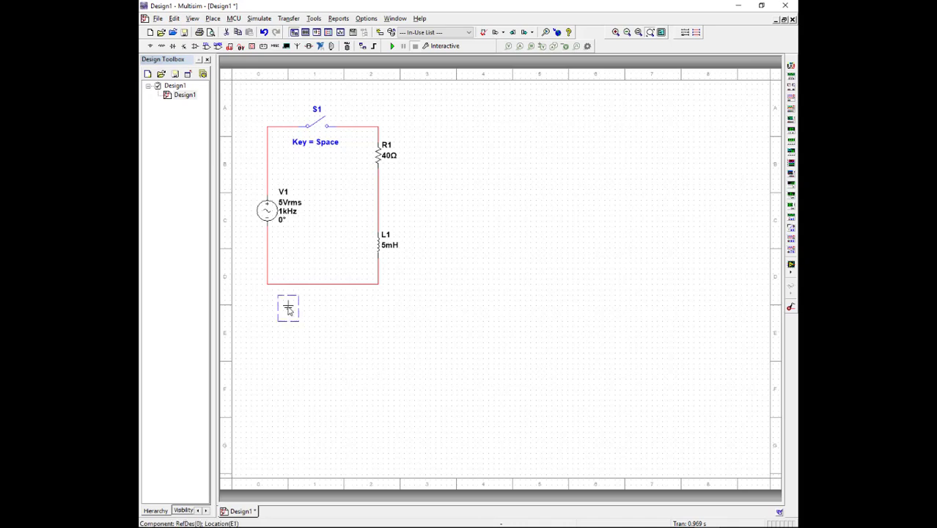
left_click_drag(288, 307, 282, 289)
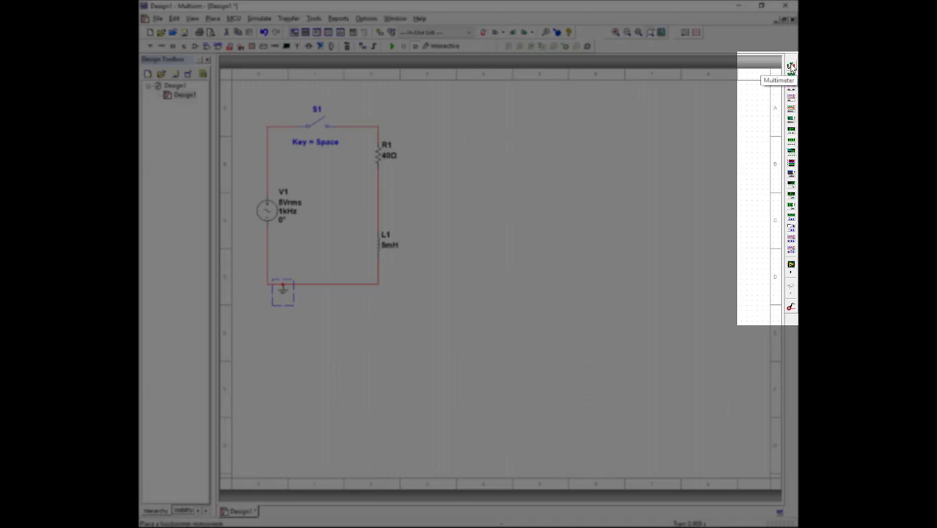
- Place a multimeter beside the resistor and wire its positive and negative terminals above and below R1
left_click(791, 68)
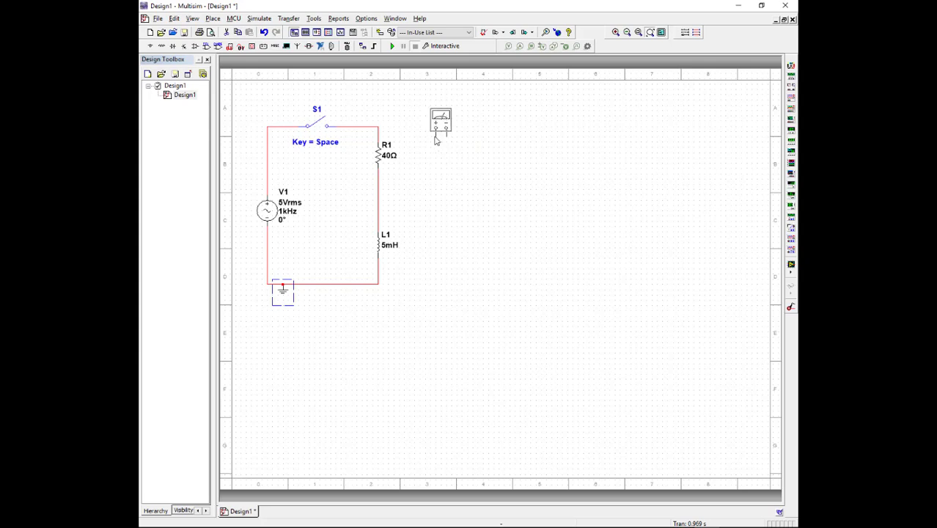
left_click(435, 139)
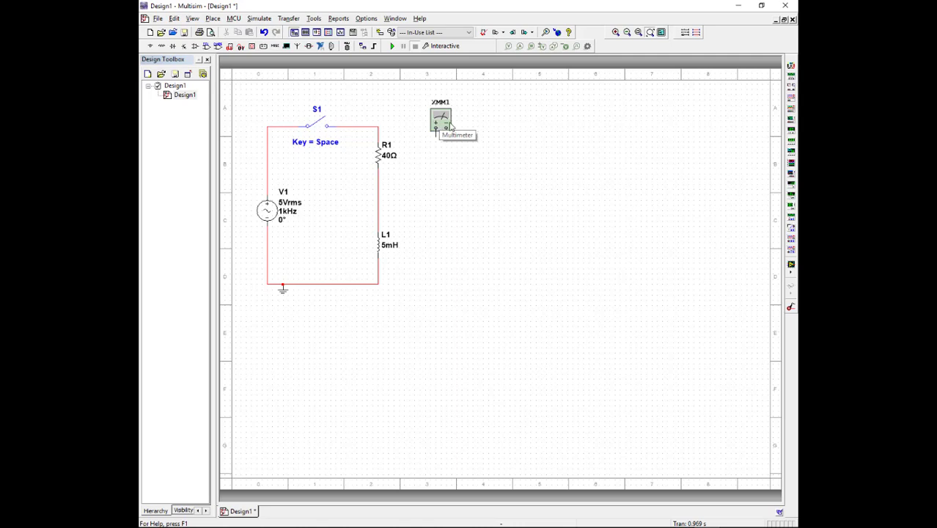
left_click(436, 134)
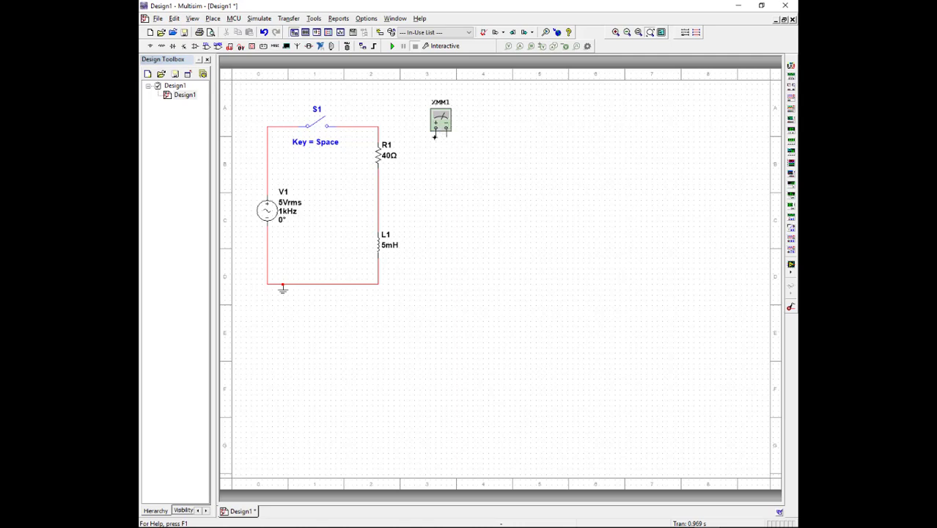
left_click(378, 128)
left_click(447, 135)
left_click(379, 176)
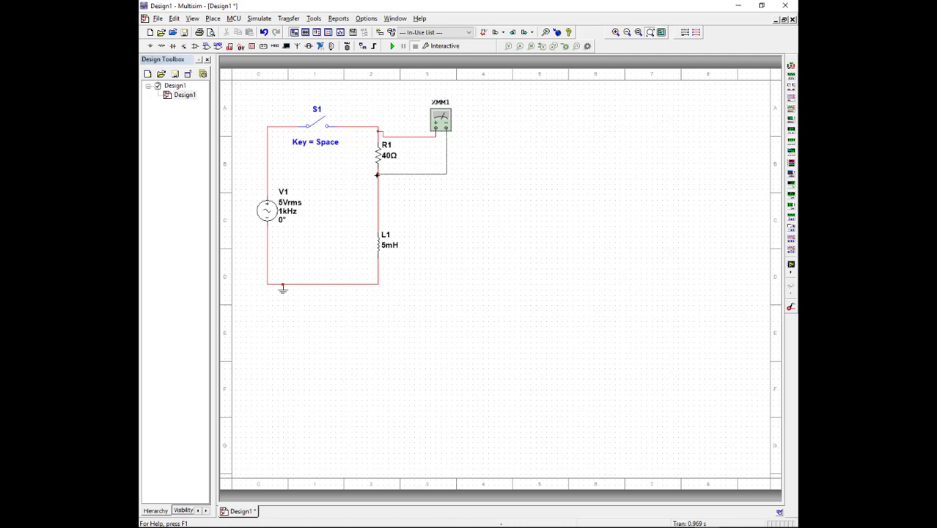
left_click(377, 175)
- Open the multimeter's display, move it beside the instrument and set it to measure AC voltage
double_click(443, 122)
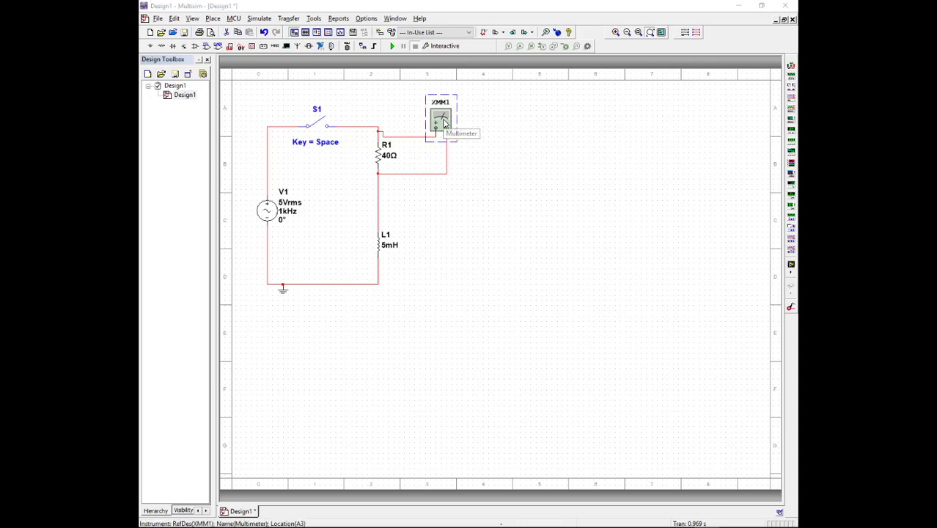
left_click_drag(463, 233, 513, 97)
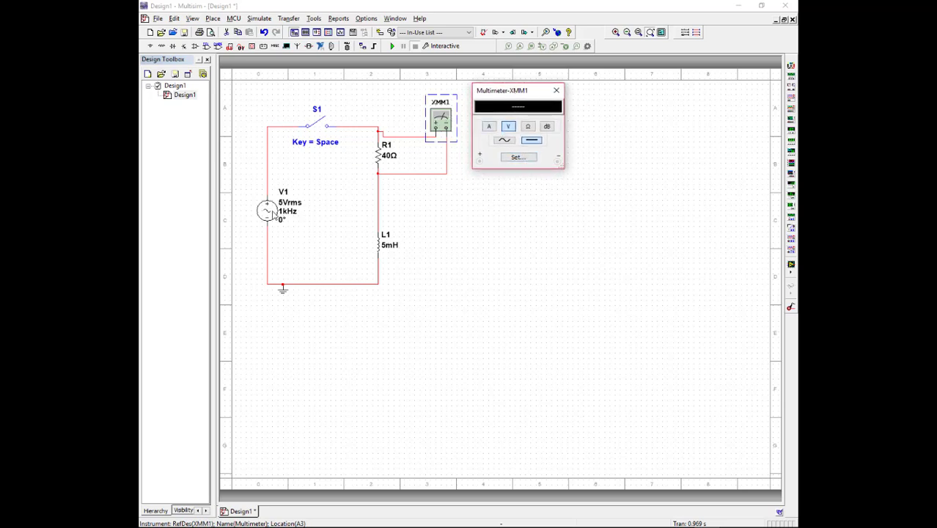
left_click(504, 140)
- Place a two-channel oscilloscope on the schematic to the right of the inductor
left_click(791, 105)
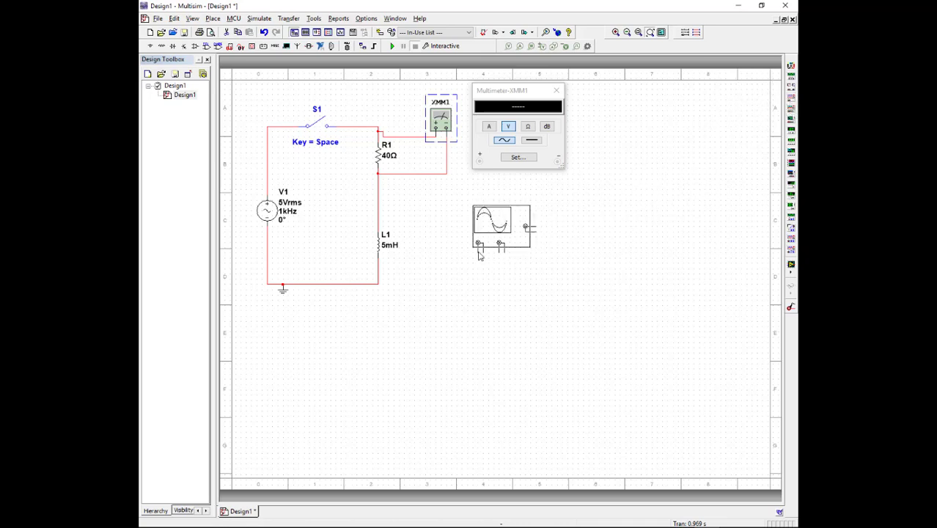
left_click(480, 247)
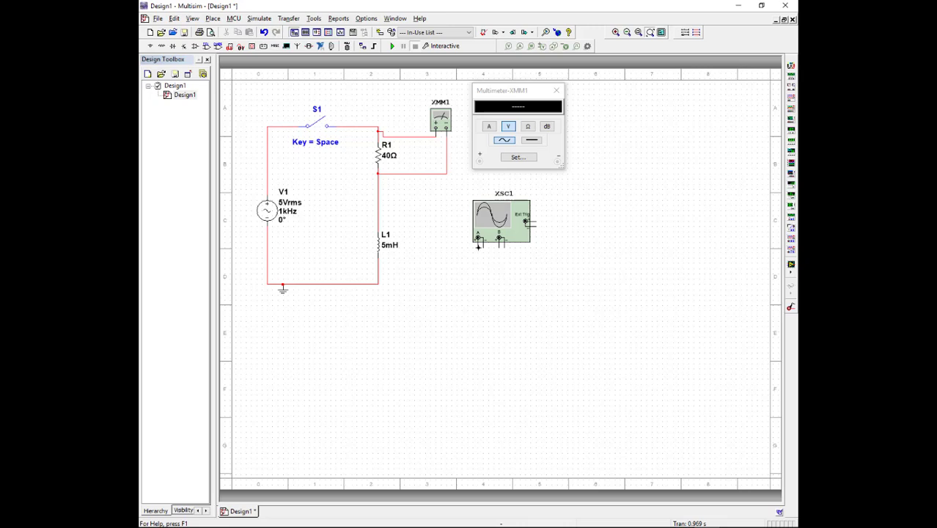
- Wire oscilloscope channel A's positive terminal to the node between R1 and L1 and its negative terminal to the circuit's lower wire
left_click(477, 247)
left_click(441, 257)
left_click(378, 210)
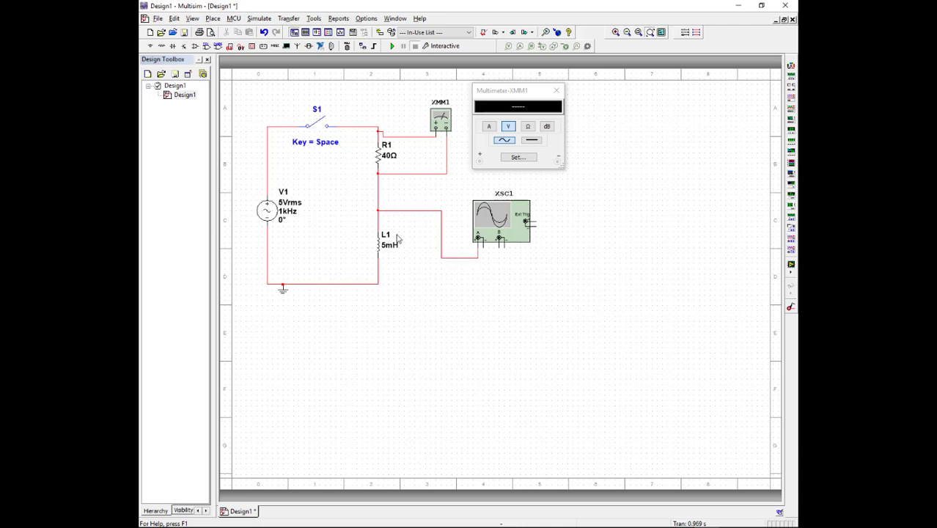
left_click(483, 247)
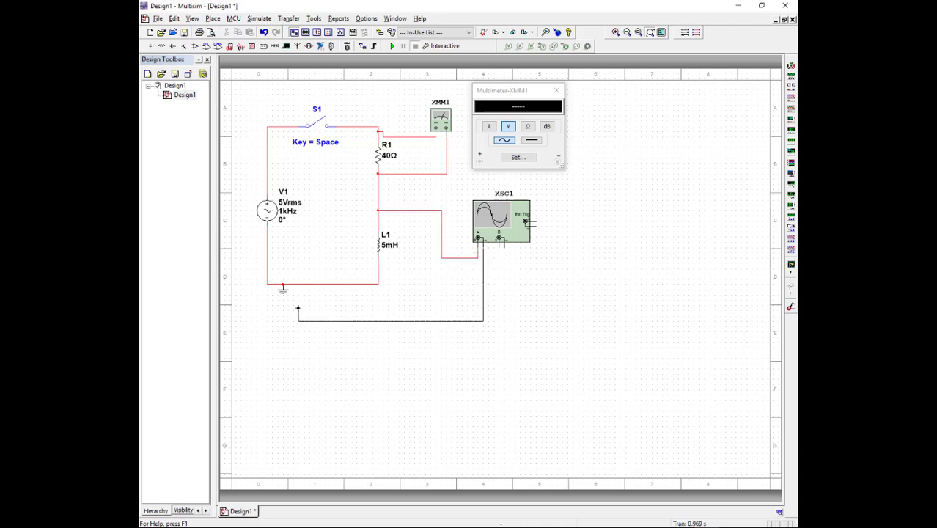
left_click(299, 285)
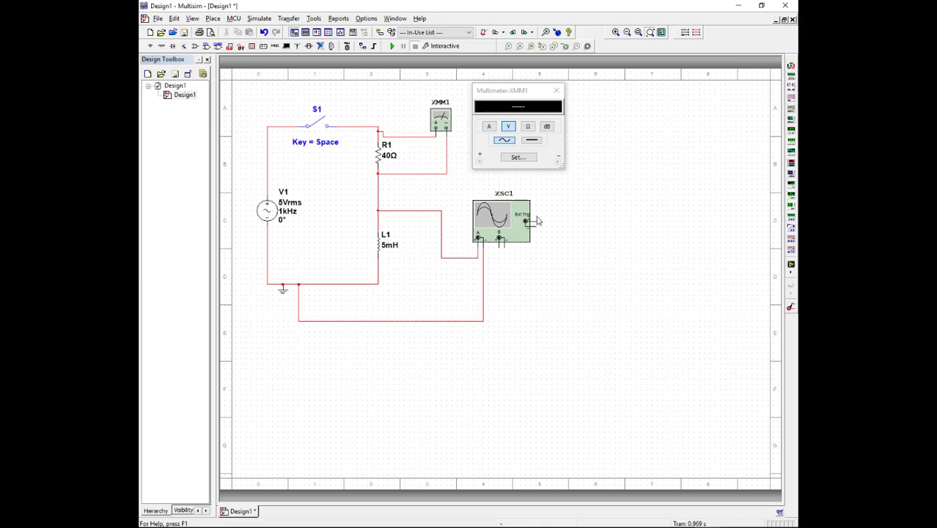
- Open the oscilloscope's display, position it below the instrument, and run the simulation briefly before stopping it
double_click(499, 229)
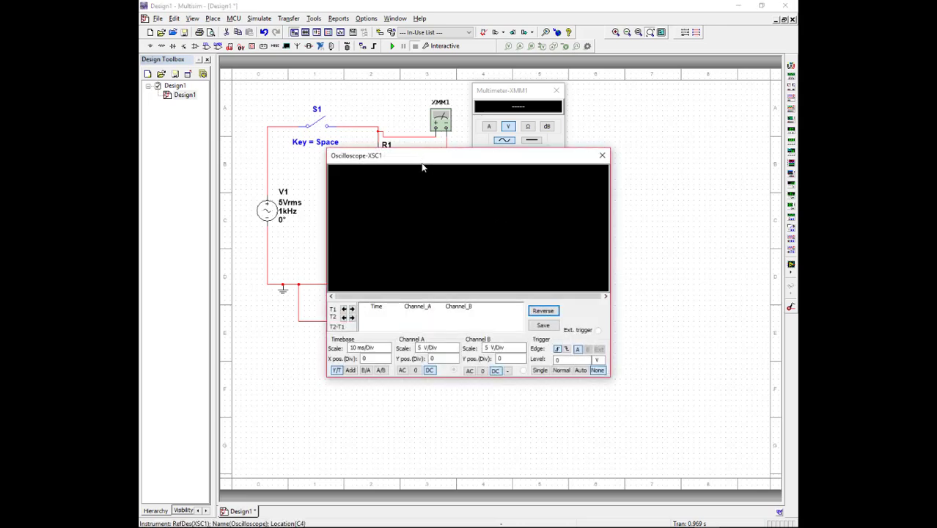
left_click_drag(425, 164, 574, 270)
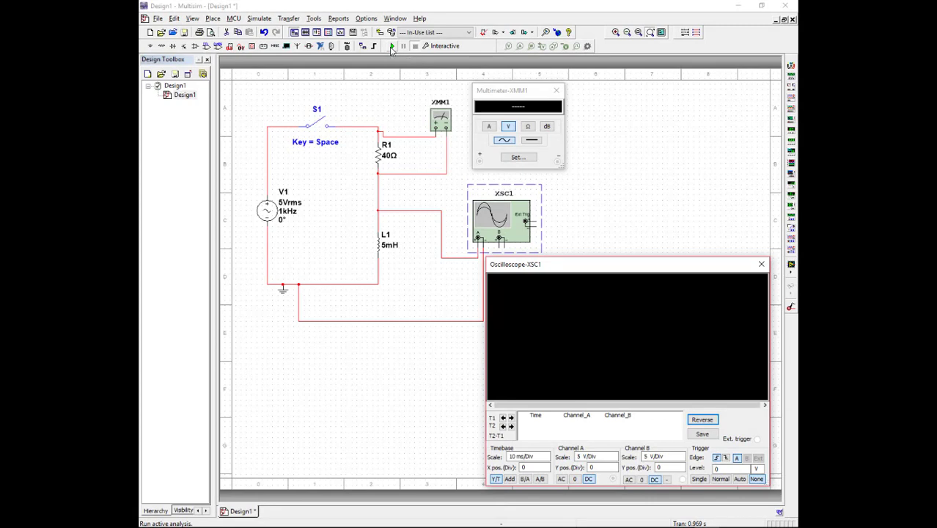
left_click(391, 46)
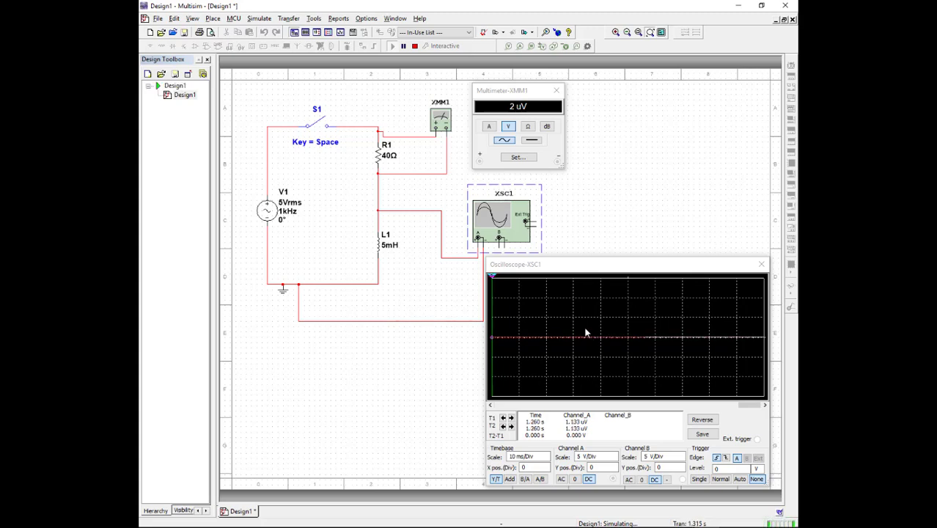
left_click(415, 46)
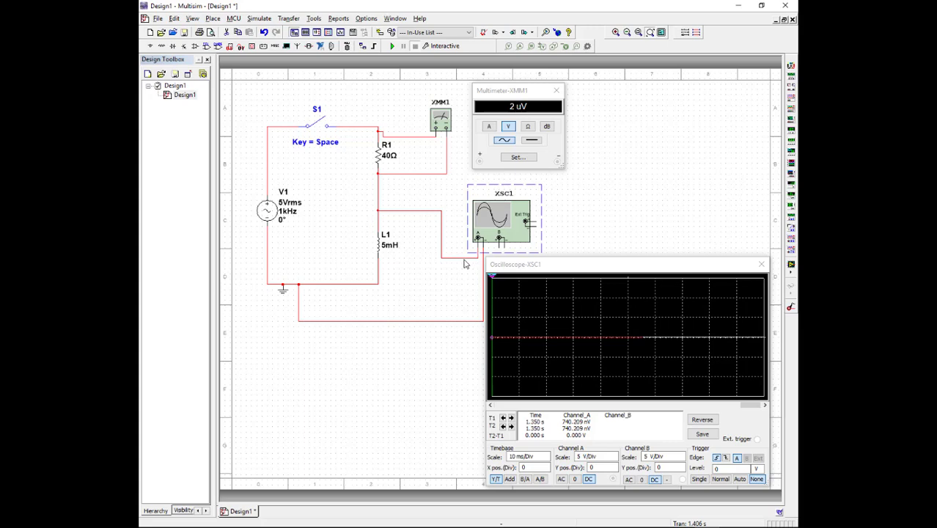
- Change the segment color of the wire from channel A's positive terminal to blue
right_click(415, 215)
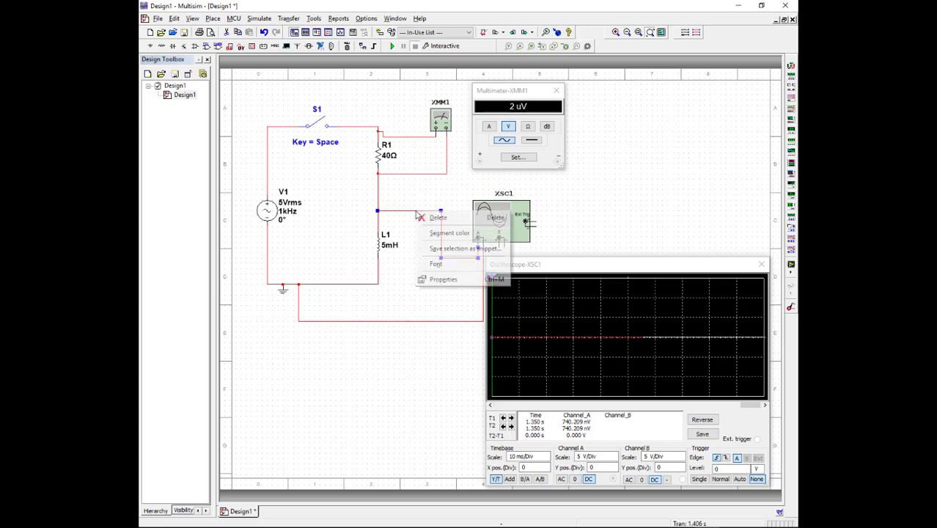
left_click(452, 233)
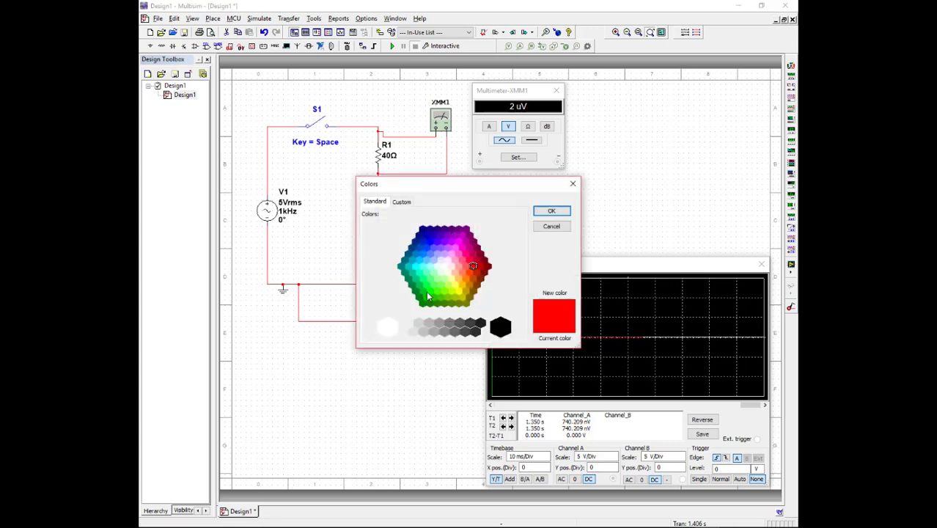
left_click(425, 248)
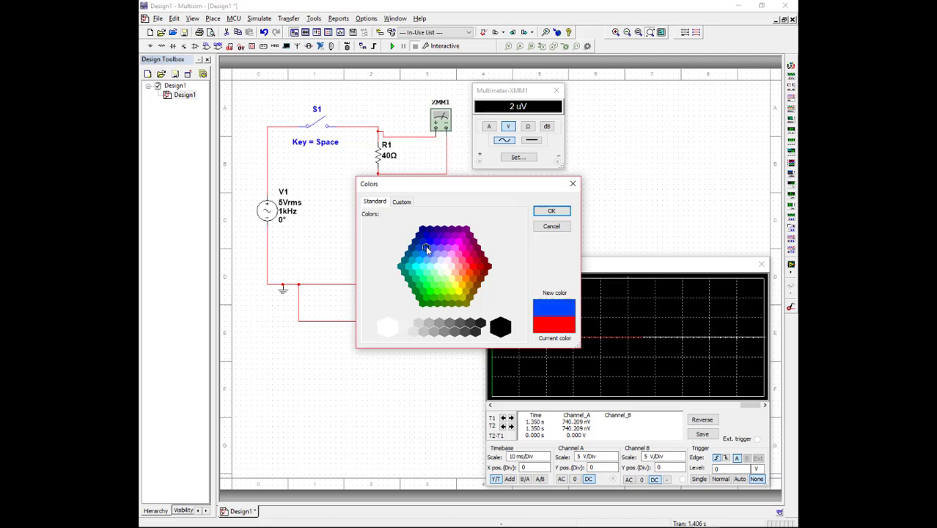
left_click(551, 212)
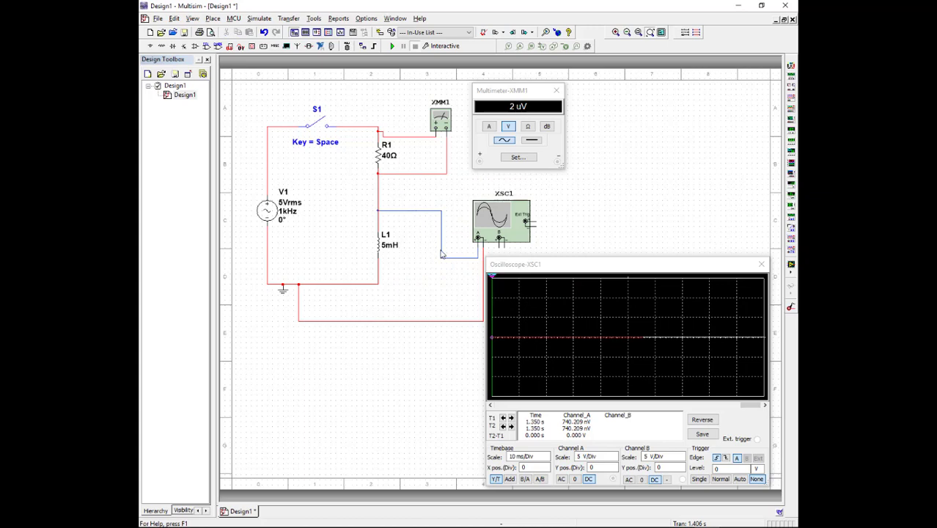
- Start the simulation and reverse the oscilloscope's background to white and back to black
left_click(391, 45)
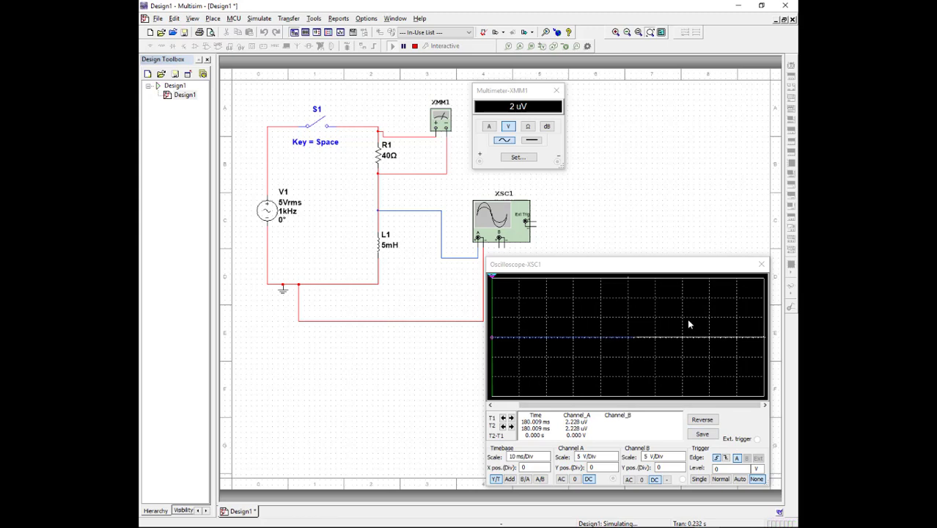
left_click(693, 266)
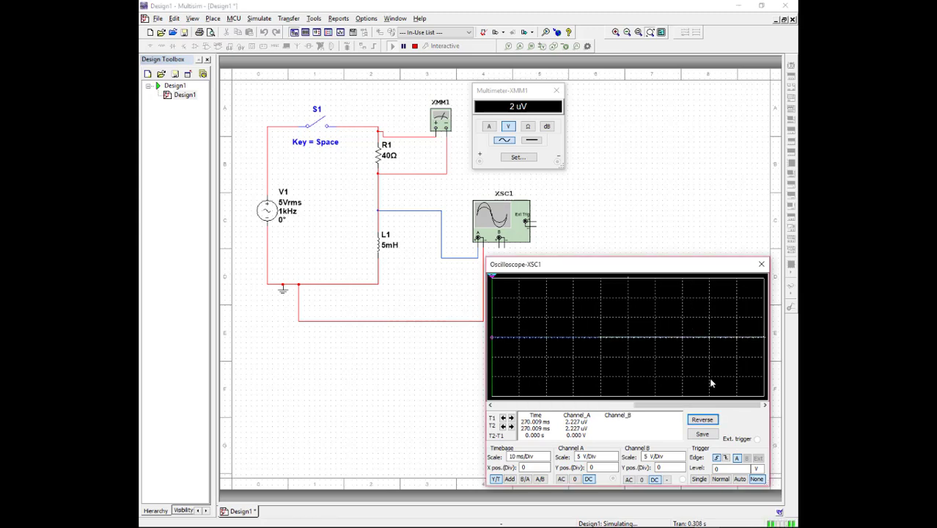
left_click(707, 422)
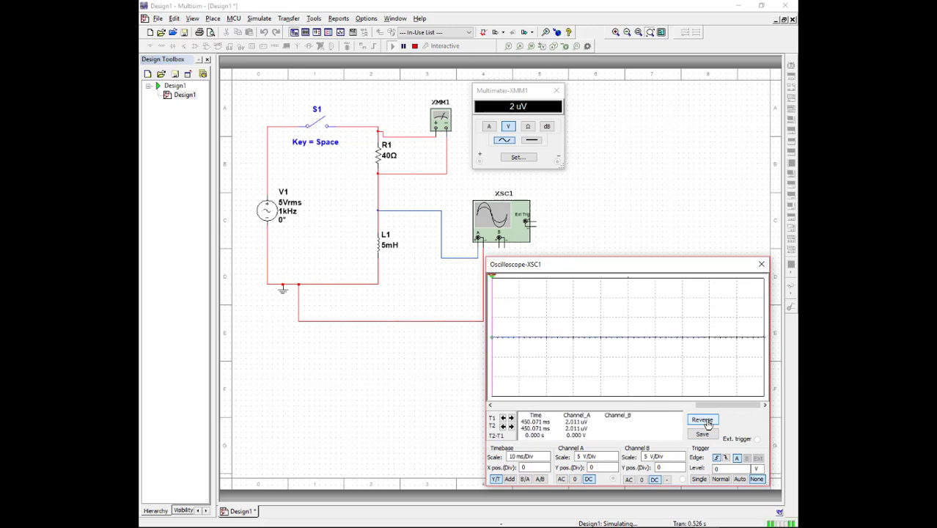
left_click(706, 422)
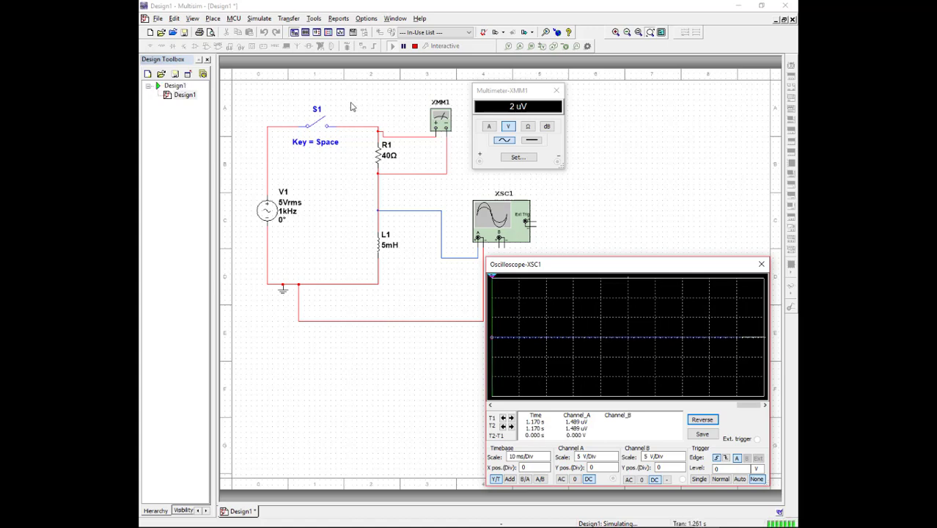
- Close switch S1 and adjust the oscilloscope's timebase scale to 2 ms/Div while the simulation runs
left_click(347, 190)
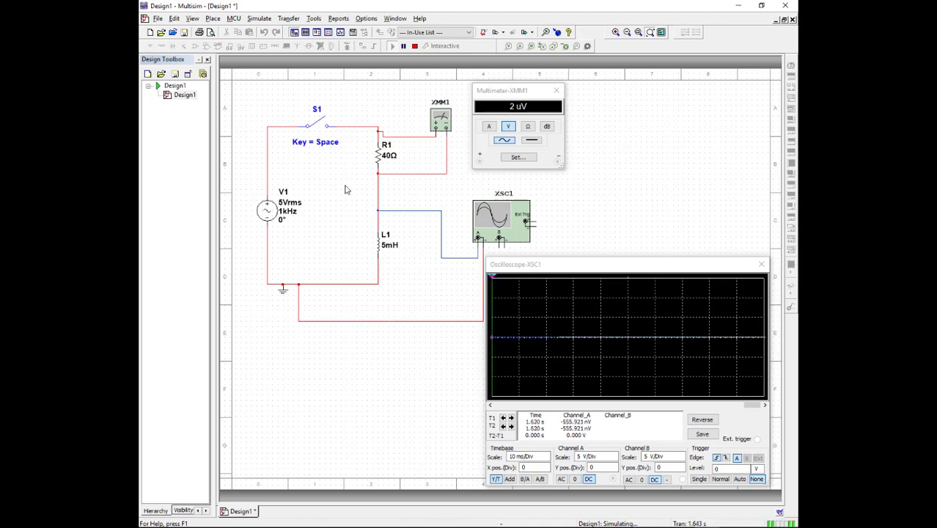
key("space")
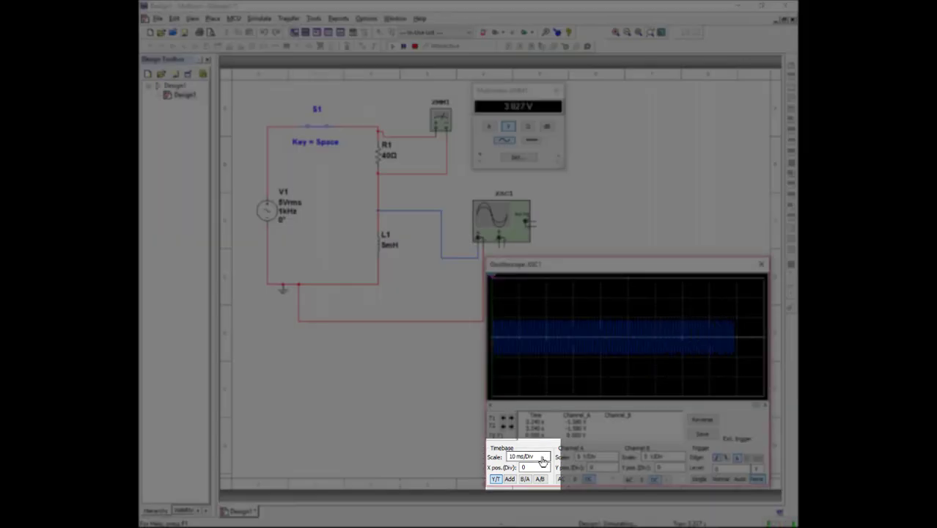
left_click(546, 456)
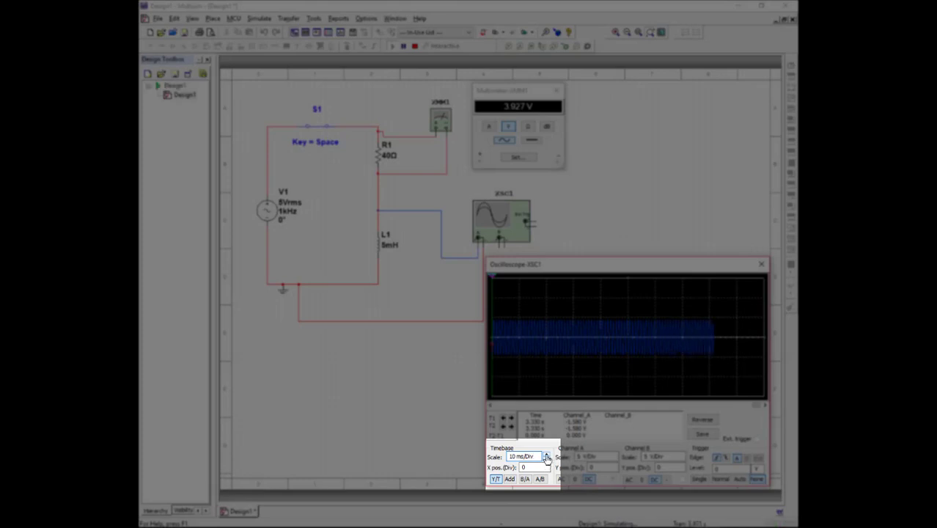
left_click(546, 455)
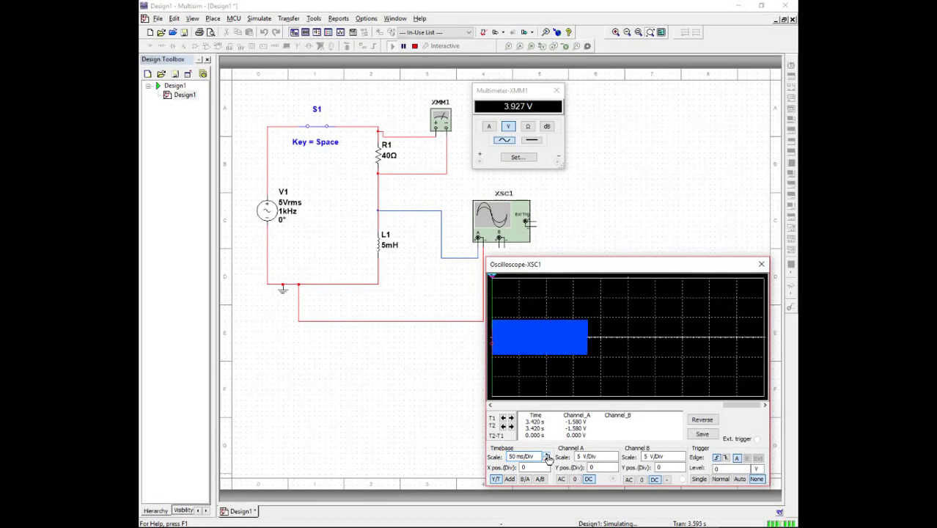
left_click(546, 459)
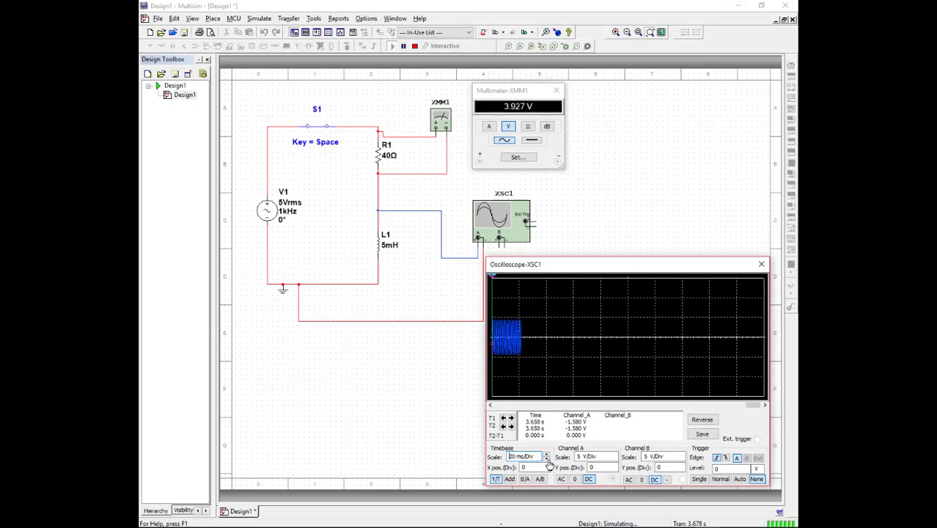
left_click(547, 459)
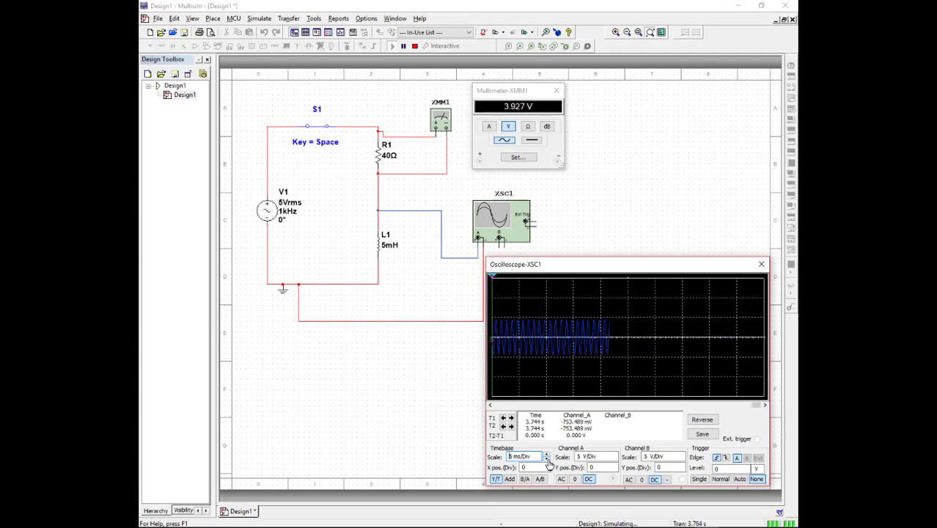
left_click(547, 459)
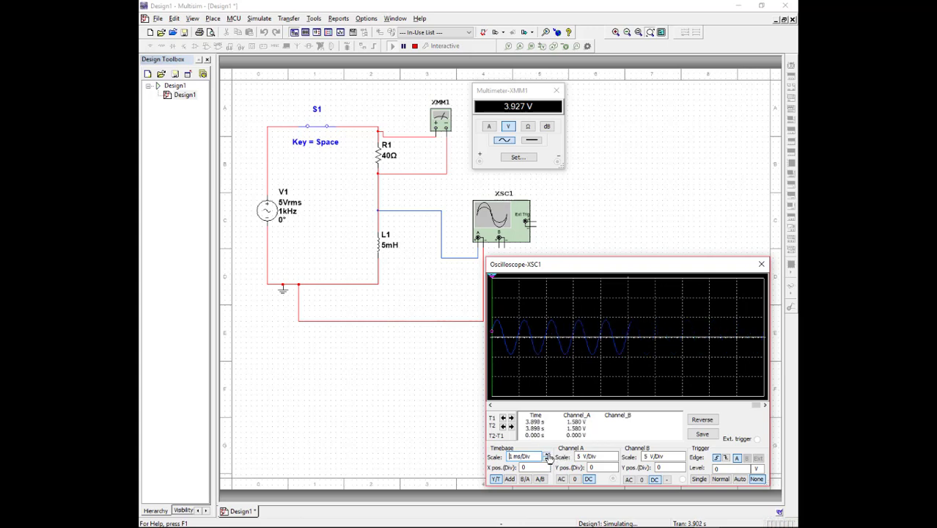
left_click(547, 454)
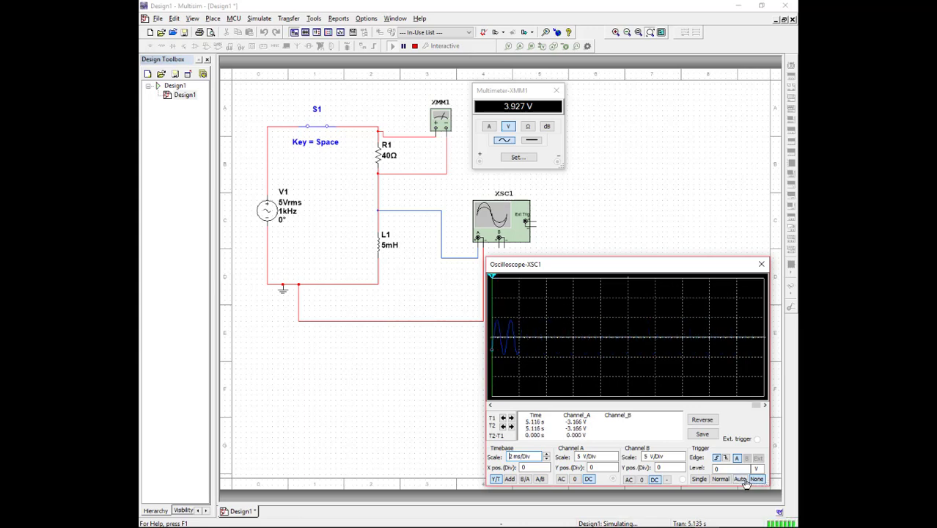
- Try the Auto and Normal trigger modes, capture a Single sweep, and look through the recorded waveform back to its start
left_click(740, 479)
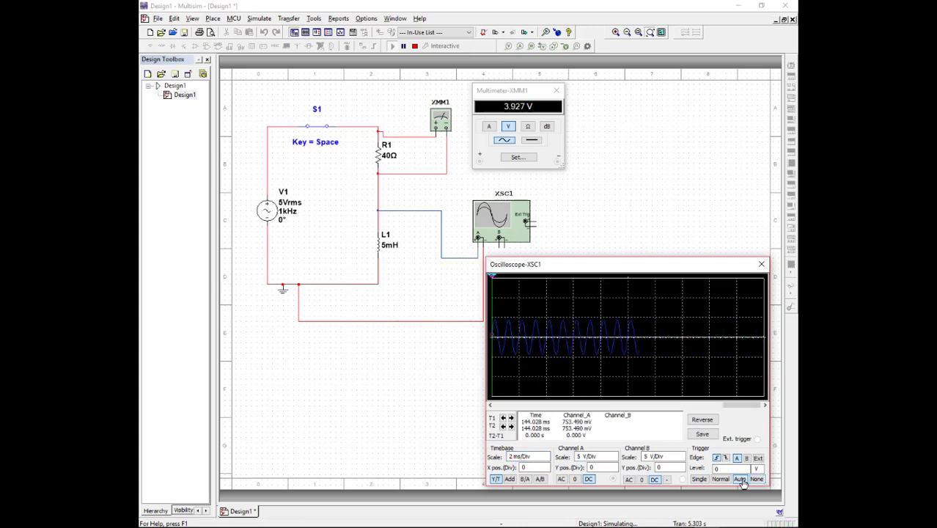
left_click(721, 480)
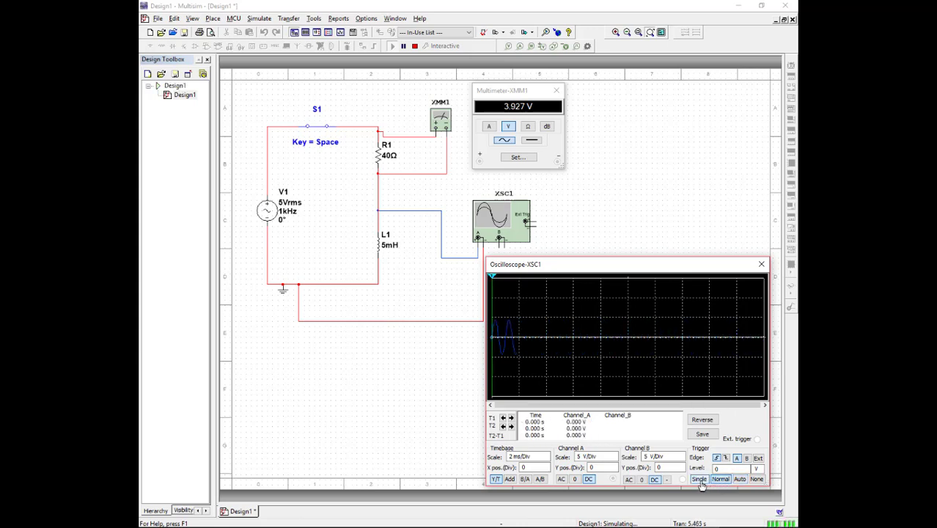
left_click(699, 480)
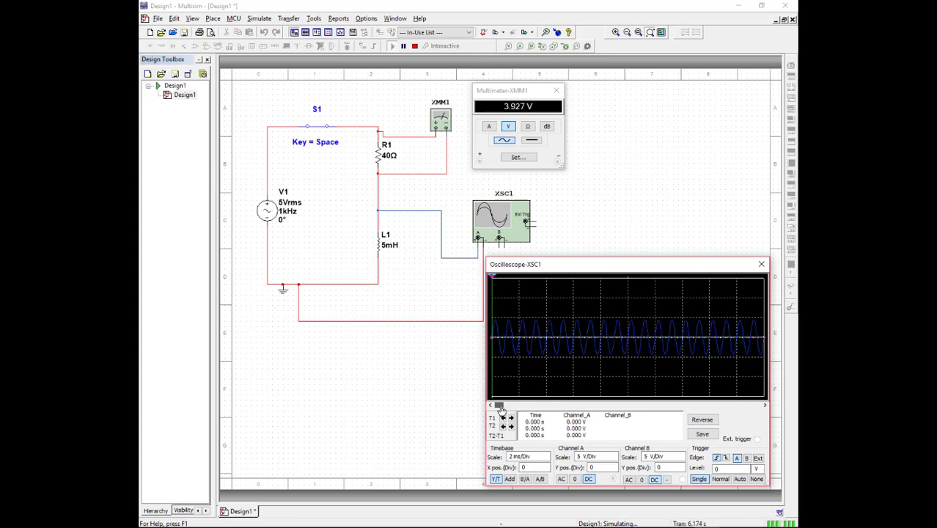
left_click_drag(499, 408, 587, 405)
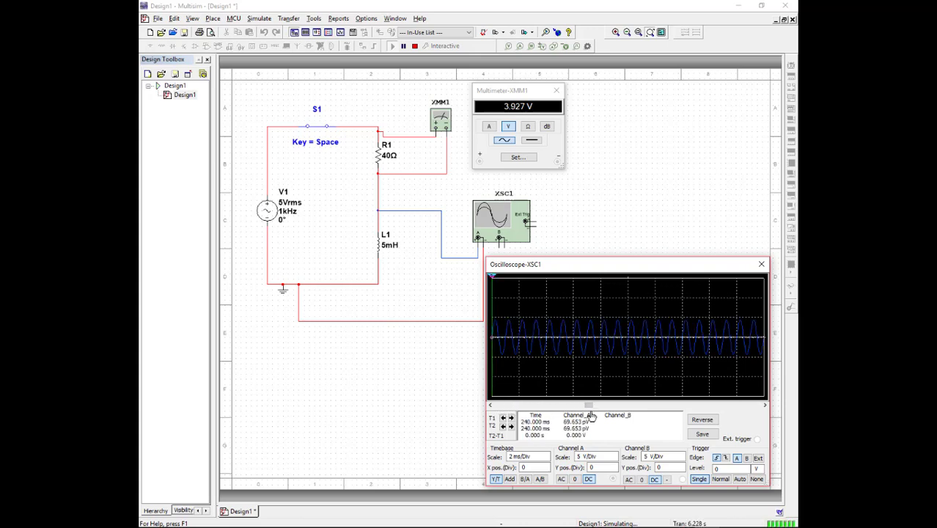
left_click_drag(591, 407, 480, 411)
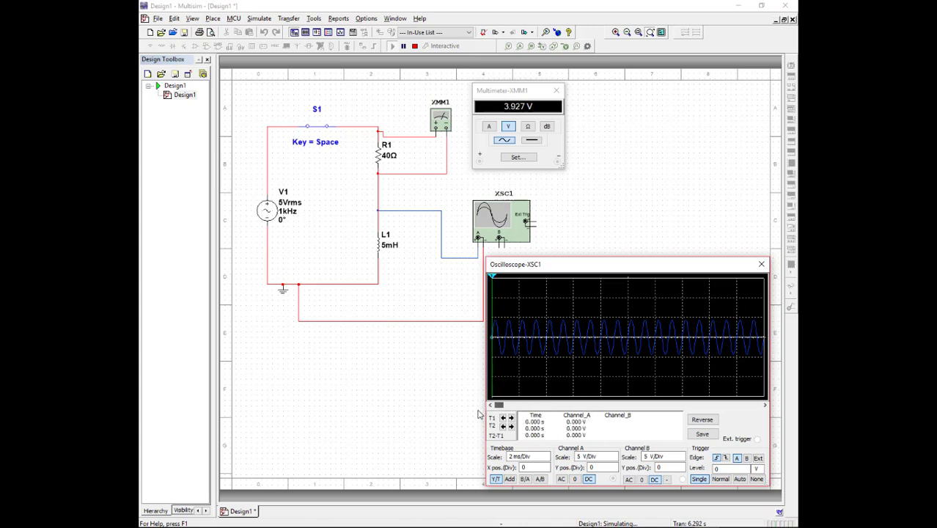
- Switch the oscilloscope's trigger between Normal and Single, leave it on Normal, and stop the simulation
left_click(721, 480)
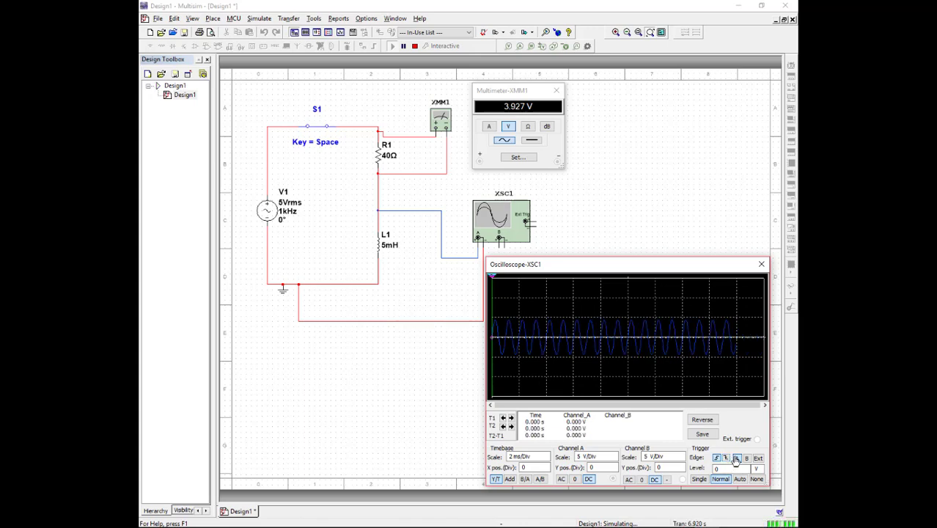
left_click(701, 481)
left_click(721, 480)
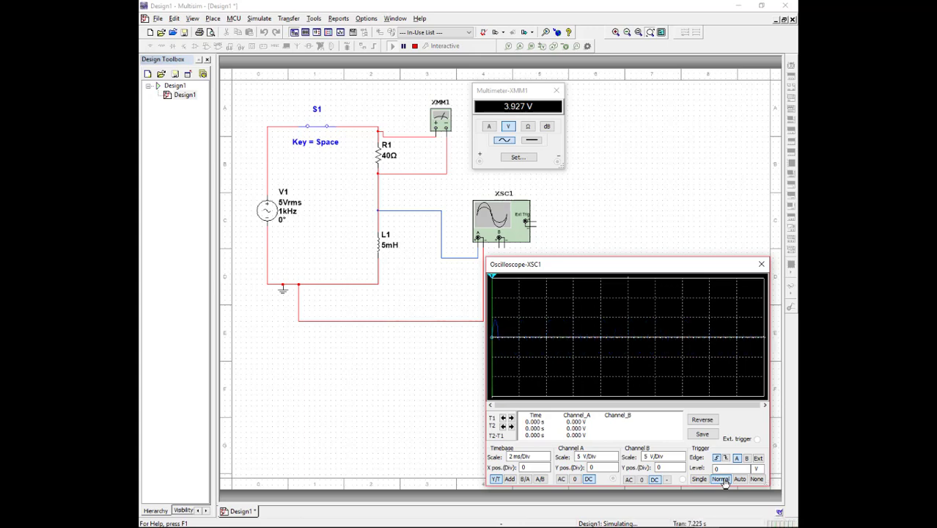
left_click(414, 46)
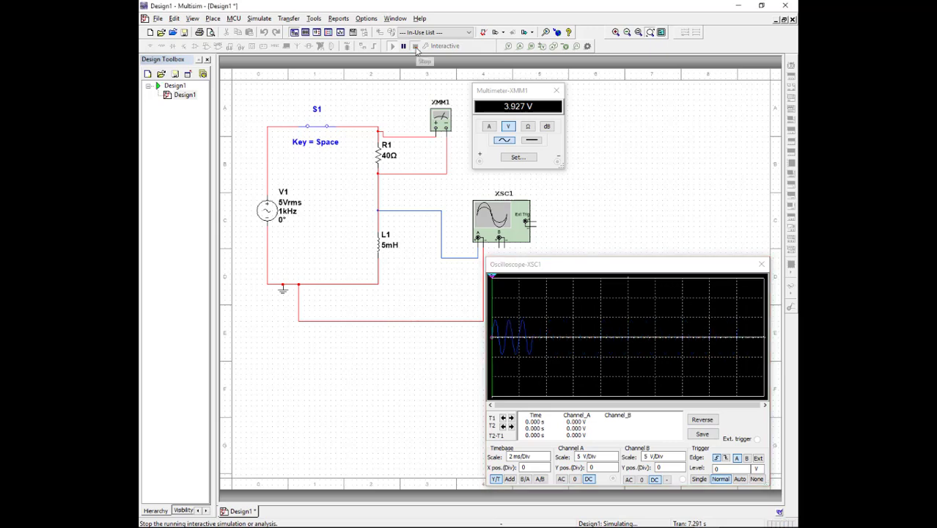
- Run and stop the simulation twice for short captures with the Normal trigger
left_click(392, 46)
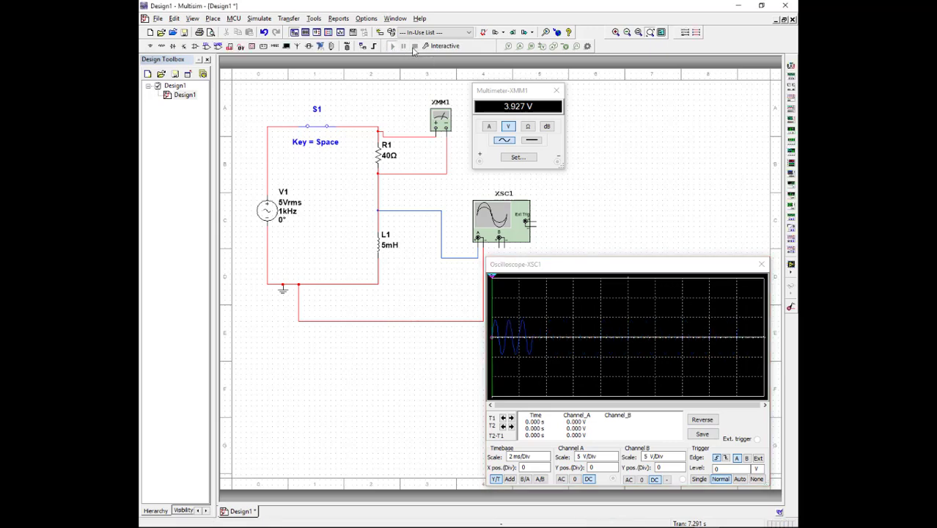
left_click(415, 45)
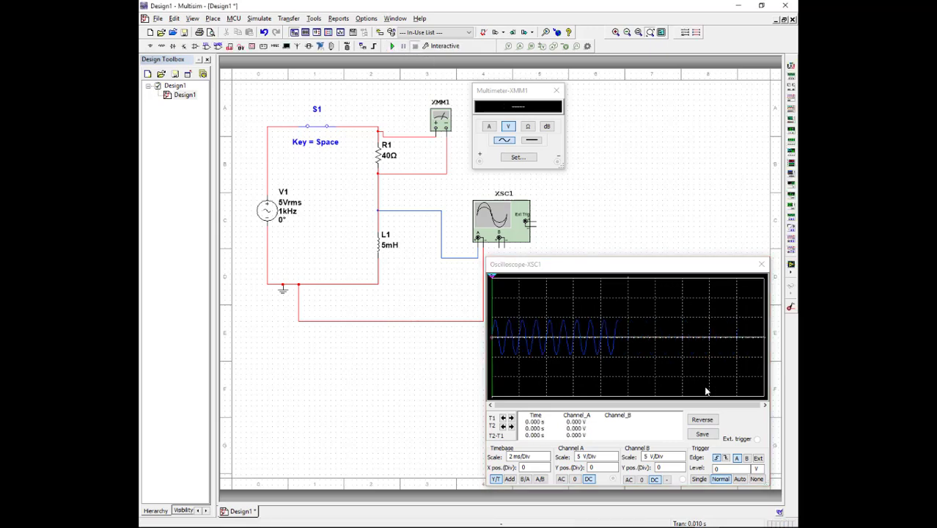
left_click(392, 45)
left_click(414, 45)
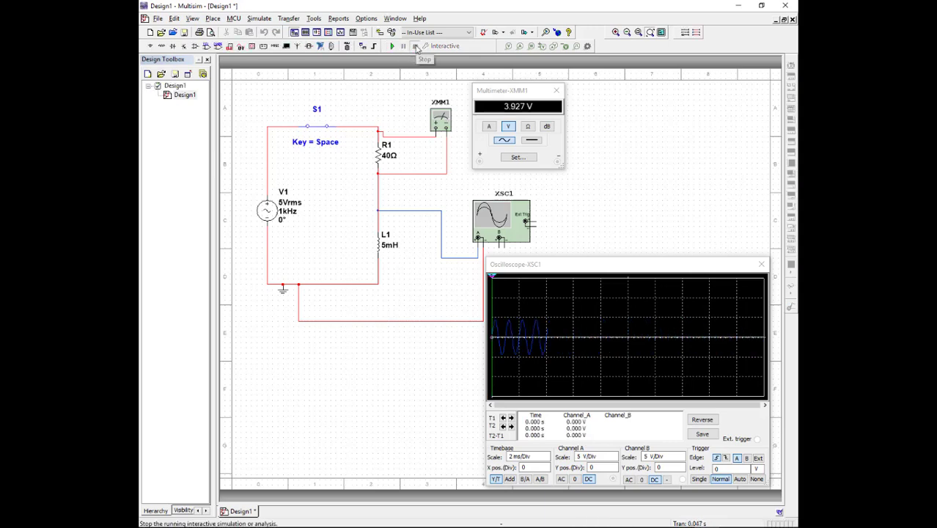
- Capture a short simulation run with the Single trigger and set the timebase scale to 500 us/Div
left_click(699, 480)
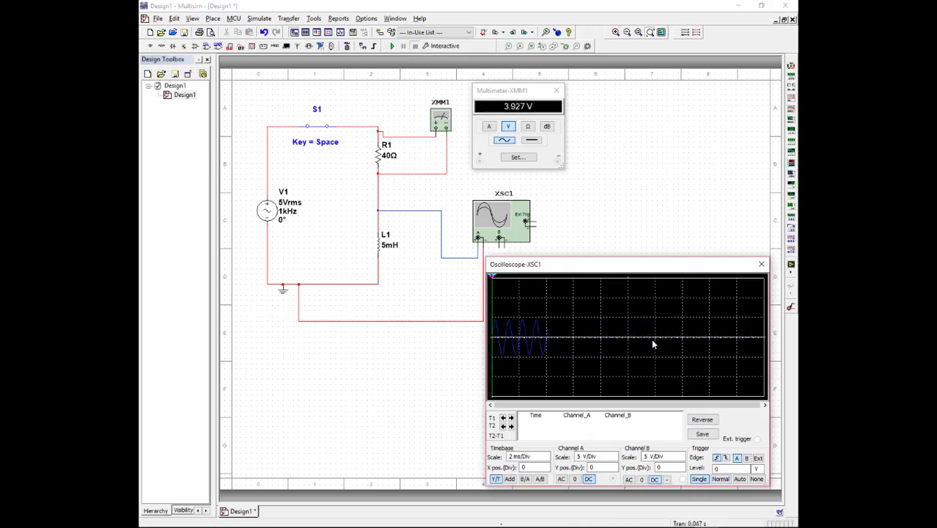
left_click(392, 46)
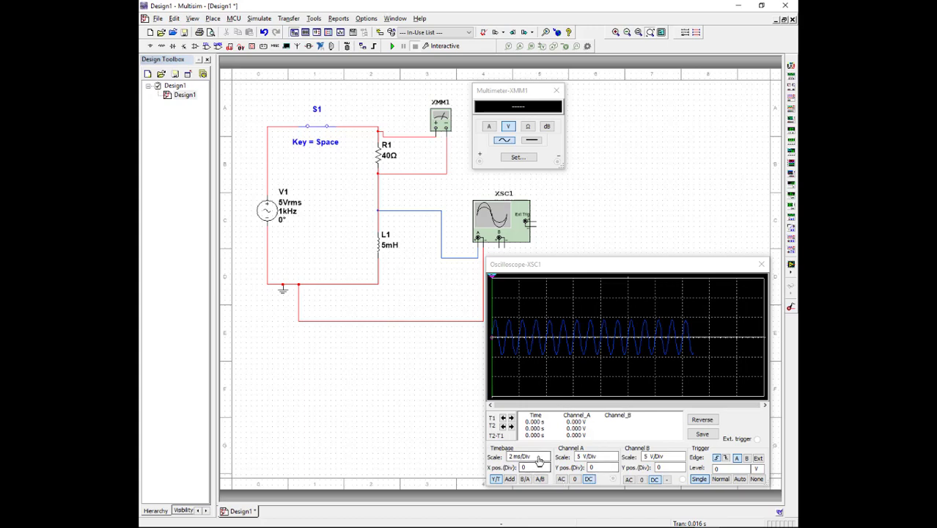
left_click(539, 460)
left_click(546, 460)
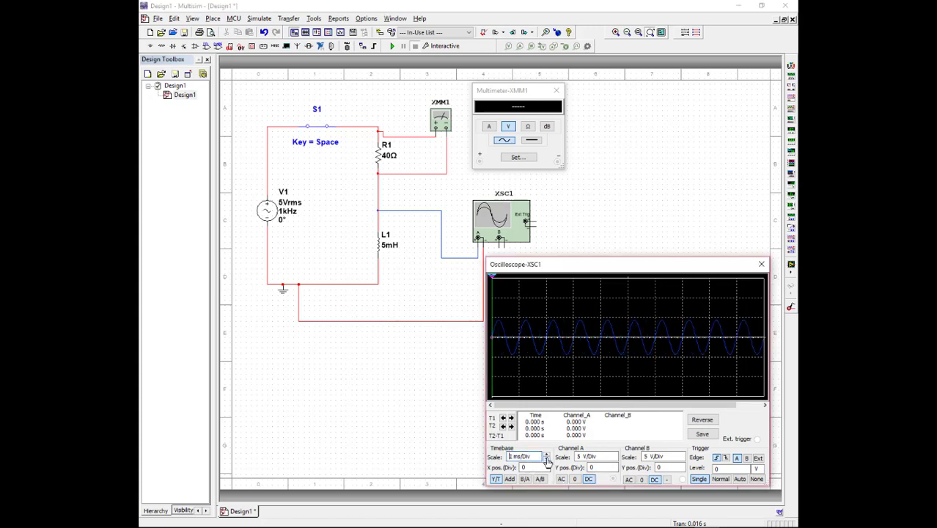
left_click(546, 460)
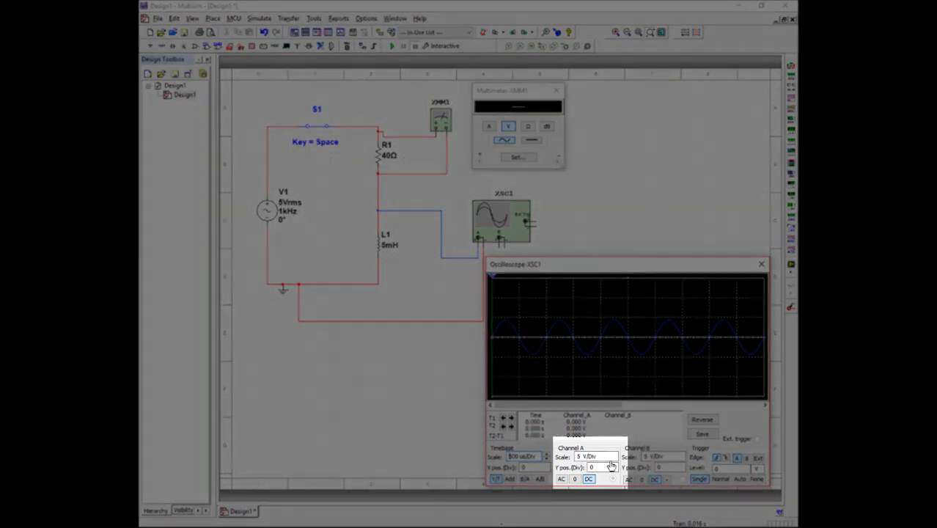
- Set Channel A's scale to 2 V/Div and move the second measurement cursor along the waveform to about 1.117 ms
left_click(588, 456)
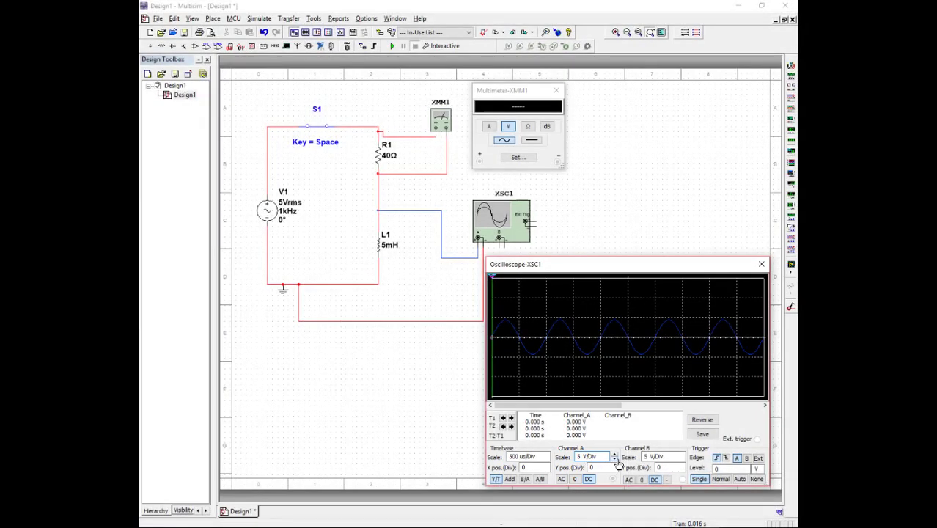
left_click(614, 460)
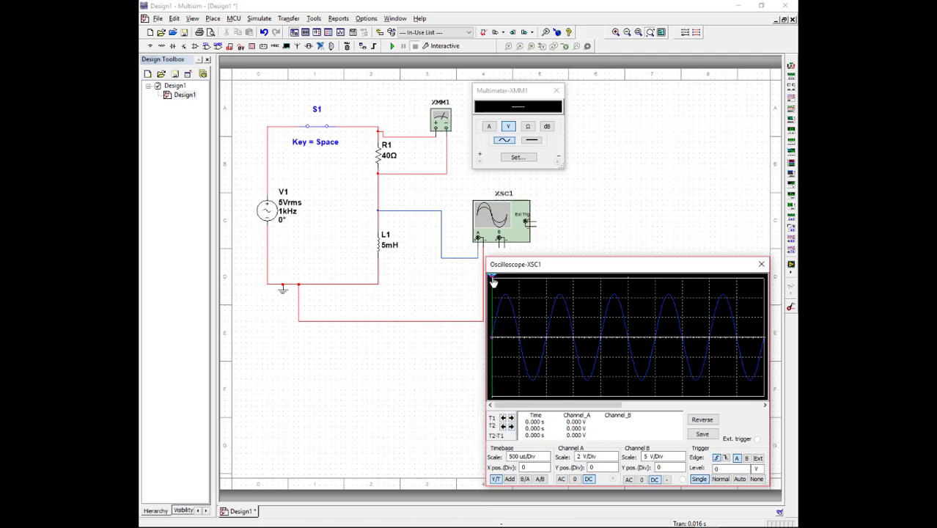
left_click_drag(492, 282, 502, 278)
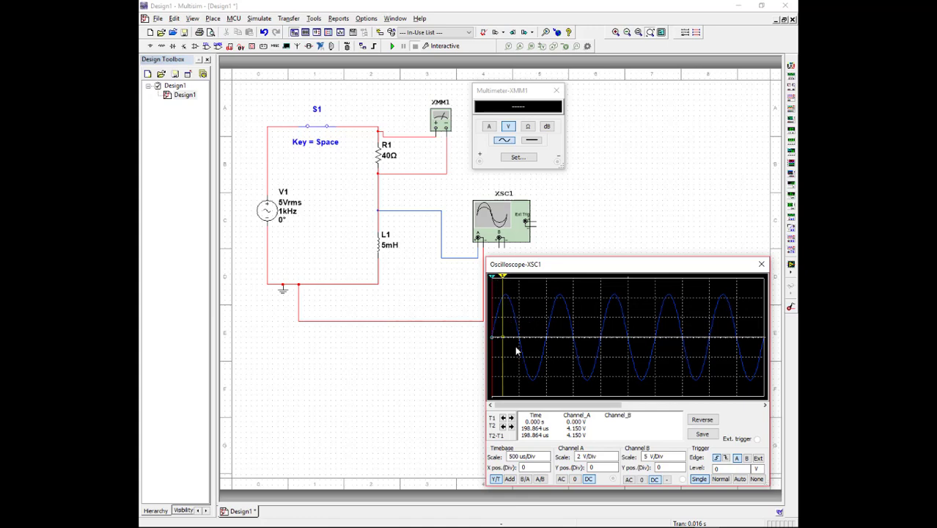
left_click_drag(503, 278, 562, 278)
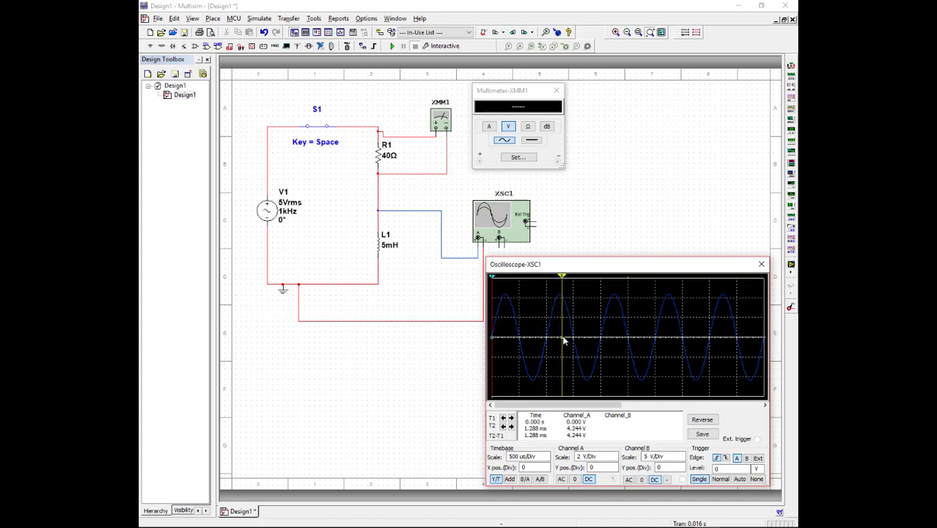
left_click_drag(563, 277, 553, 280)
- Assign the second measurement cursor to the Channel A trace
right_click(552, 279)
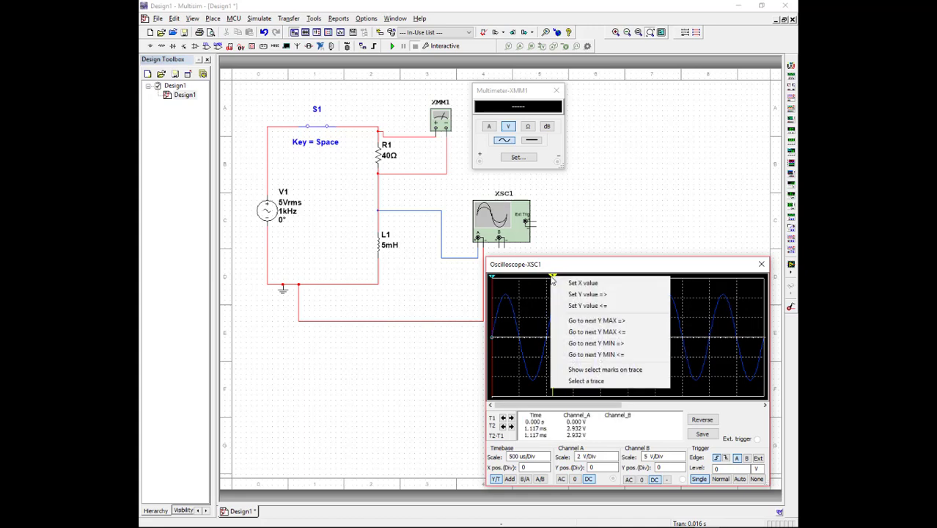
left_click(605, 382)
left_click(598, 385)
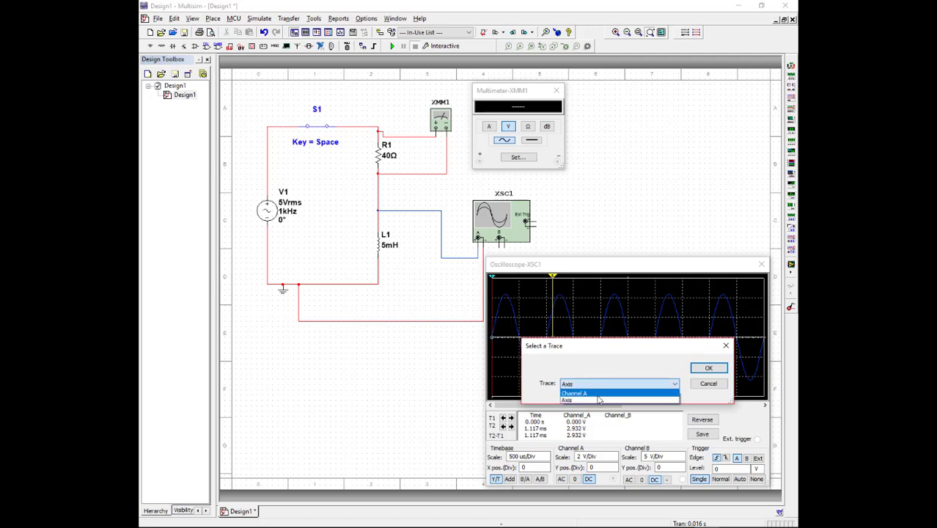
left_click(598, 394)
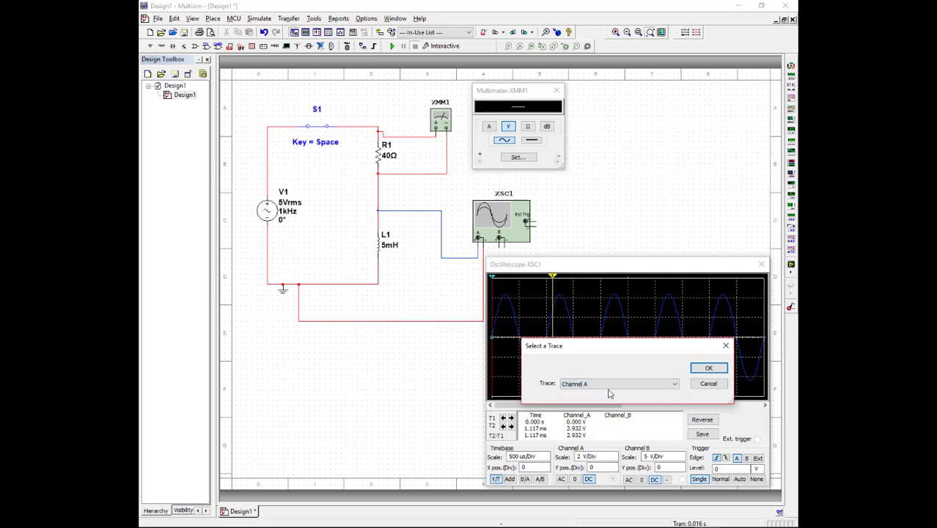
left_click(707, 368)
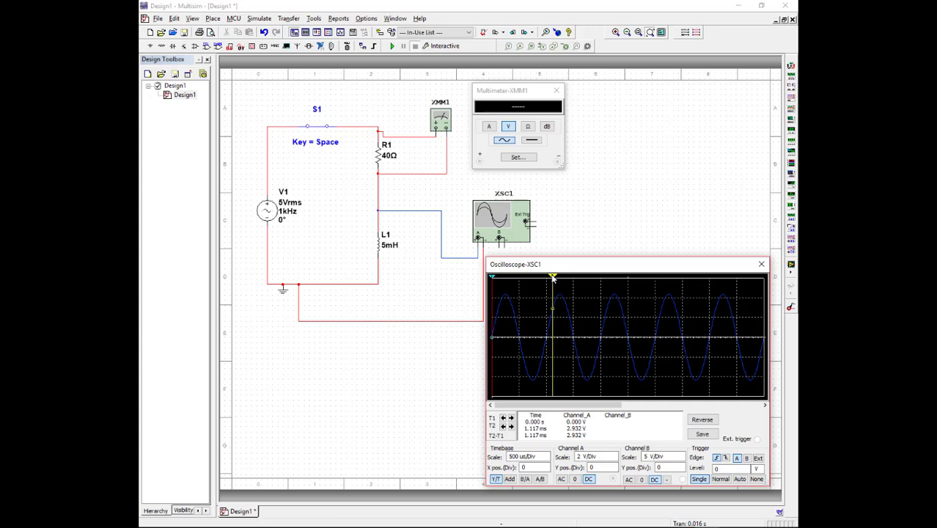
- Measure one waveform period by placing the cursors on consecutive falling zero crossings, T1 at about 502 us and T2 at about 1.496 ms
left_click_drag(553, 277, 575, 298)
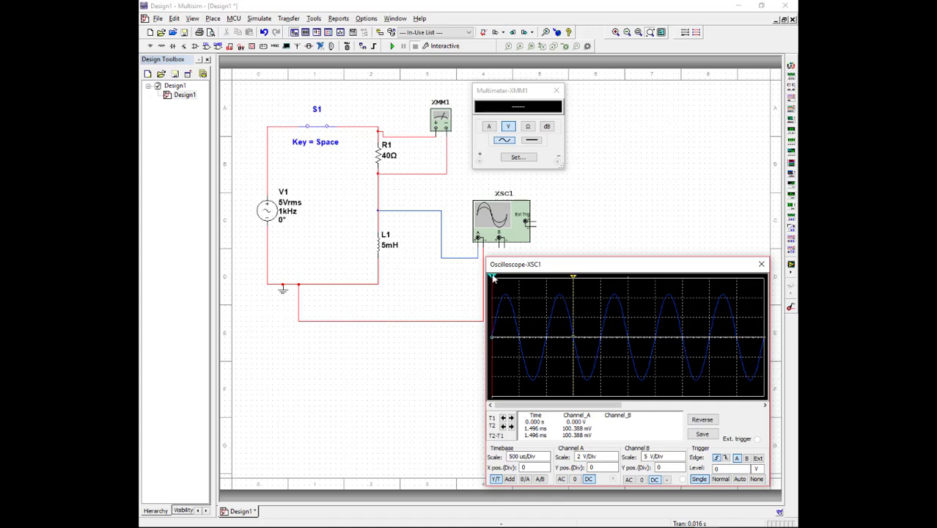
left_click_drag(492, 277, 518, 276)
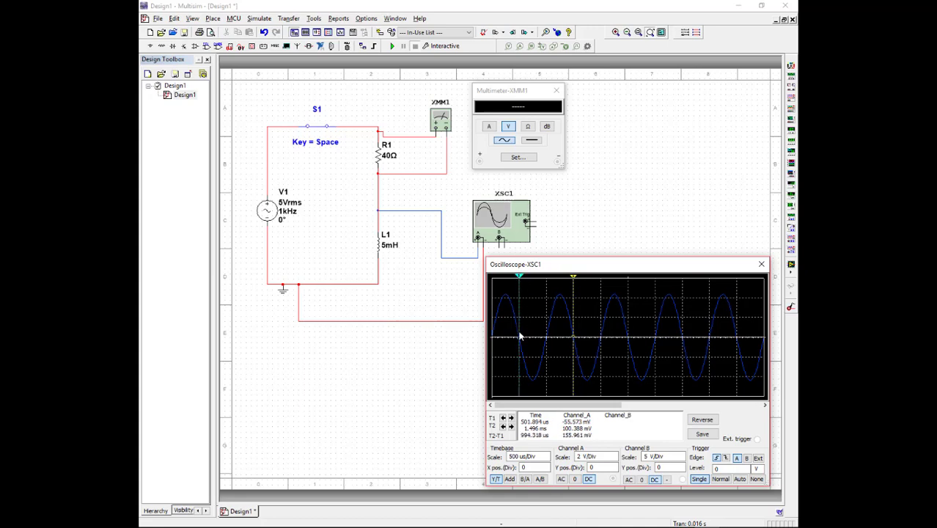